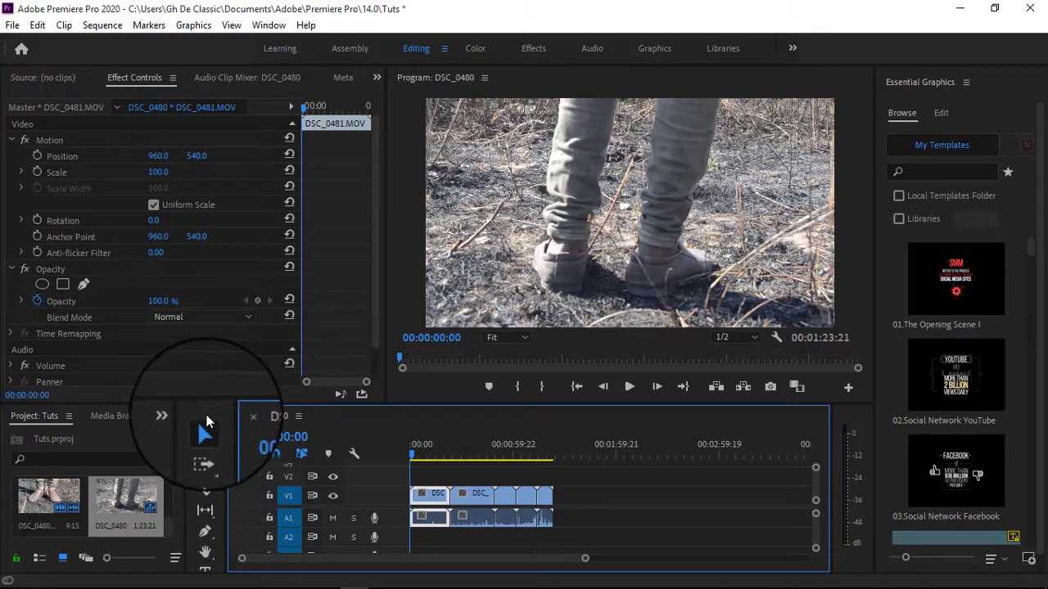
# - Try out the Ripple Edit tool and the Hand tool on the timeline
pyautogui.click(205, 447)
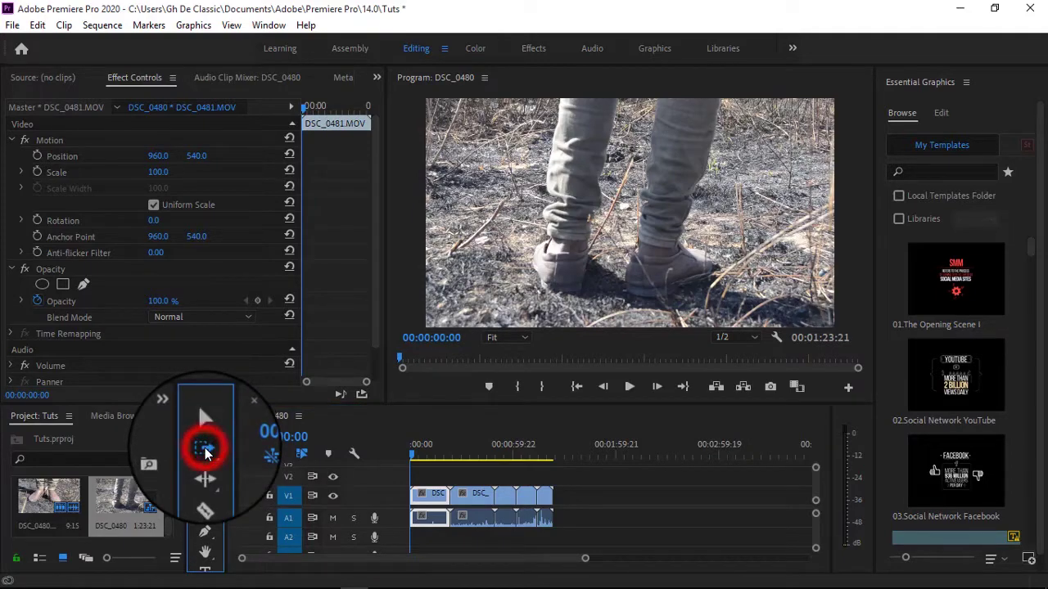
pyautogui.click(205, 472)
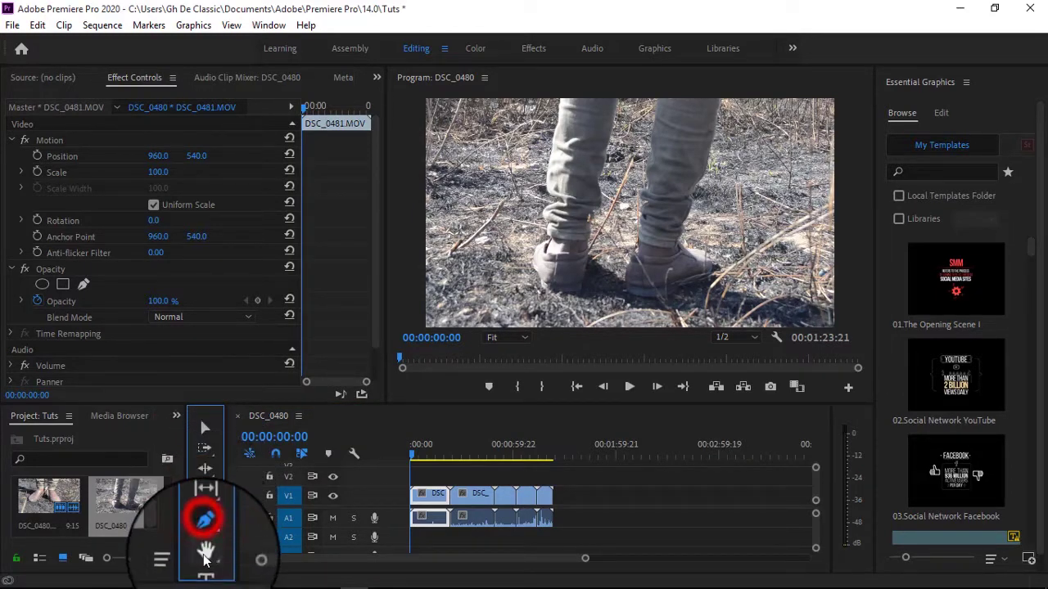
pyautogui.click(205, 556)
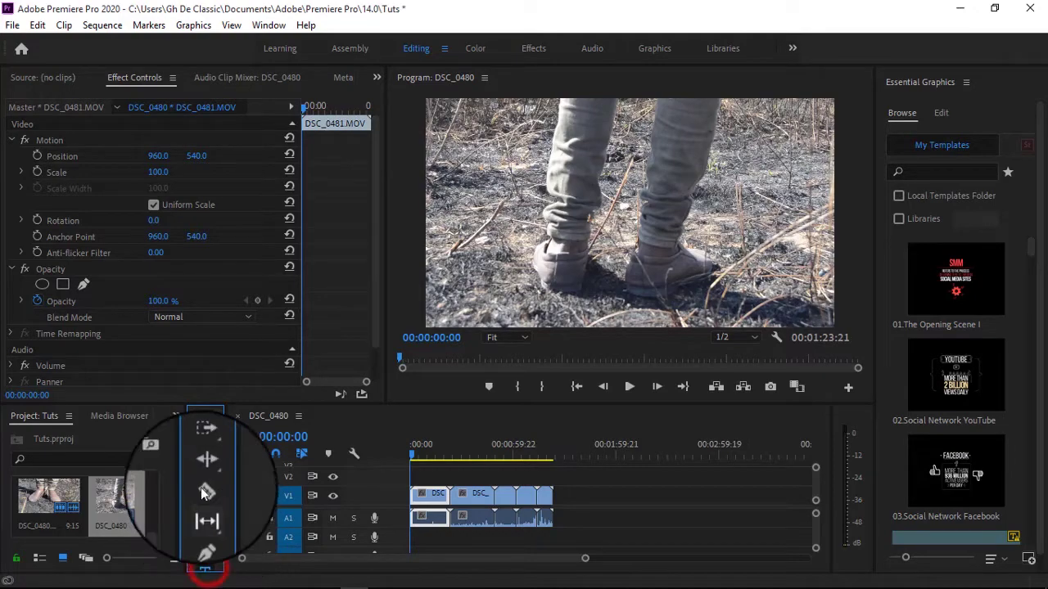
# - Return to the Selection tool and select the short last clip in the timeline
pyautogui.click(205, 427)
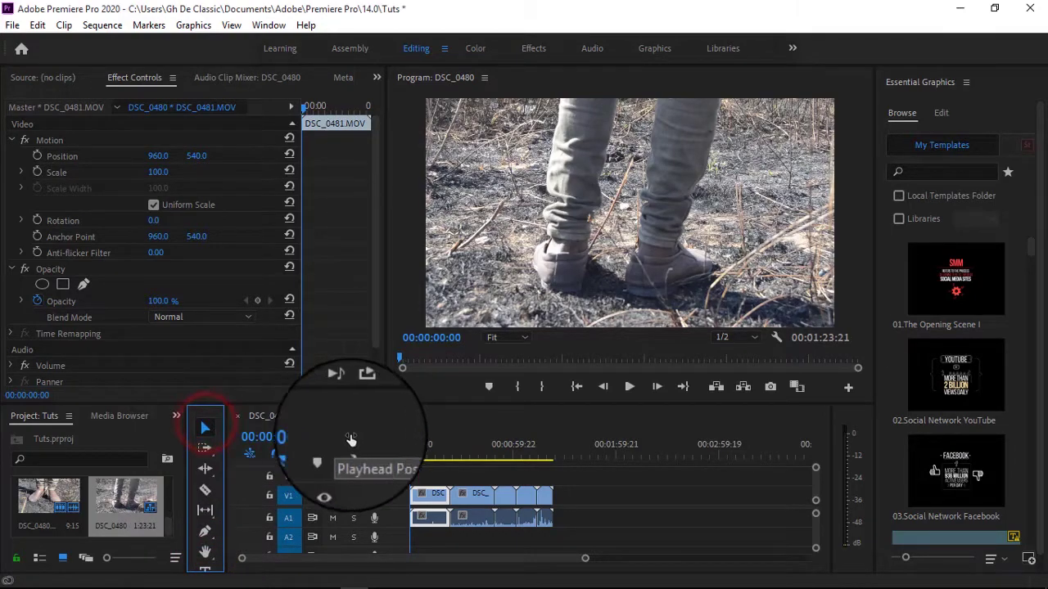
pyautogui.click(545, 500)
pyautogui.moveTo(545, 502)
pyautogui.mouseDown()
pyautogui.moveTo(604, 506)
pyautogui.moveTo(552, 501)
pyautogui.mouseUp()
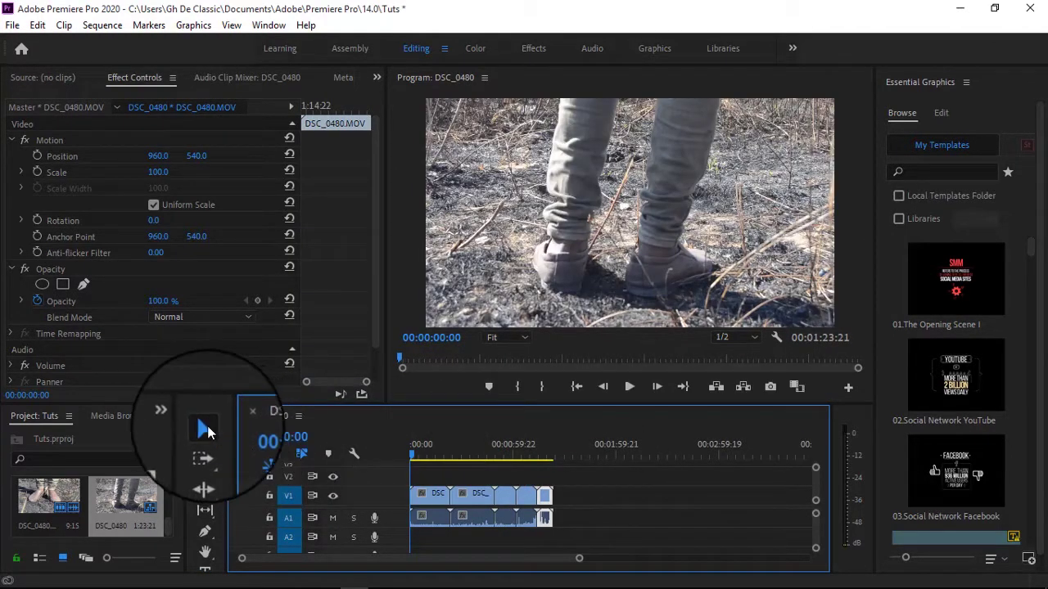
pyautogui.click(207, 428)
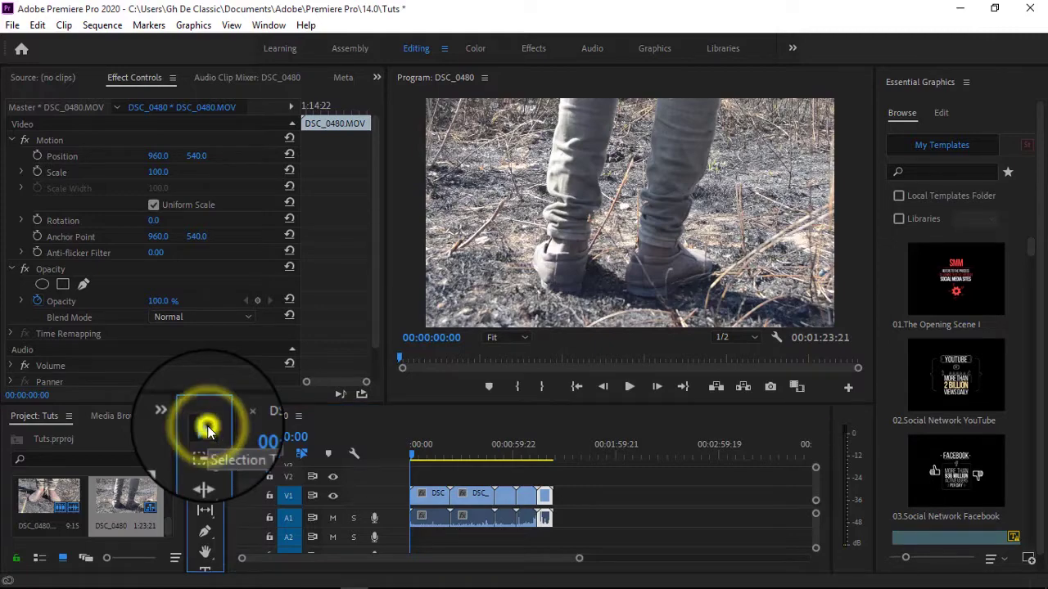
pyautogui.rightClick(207, 427)
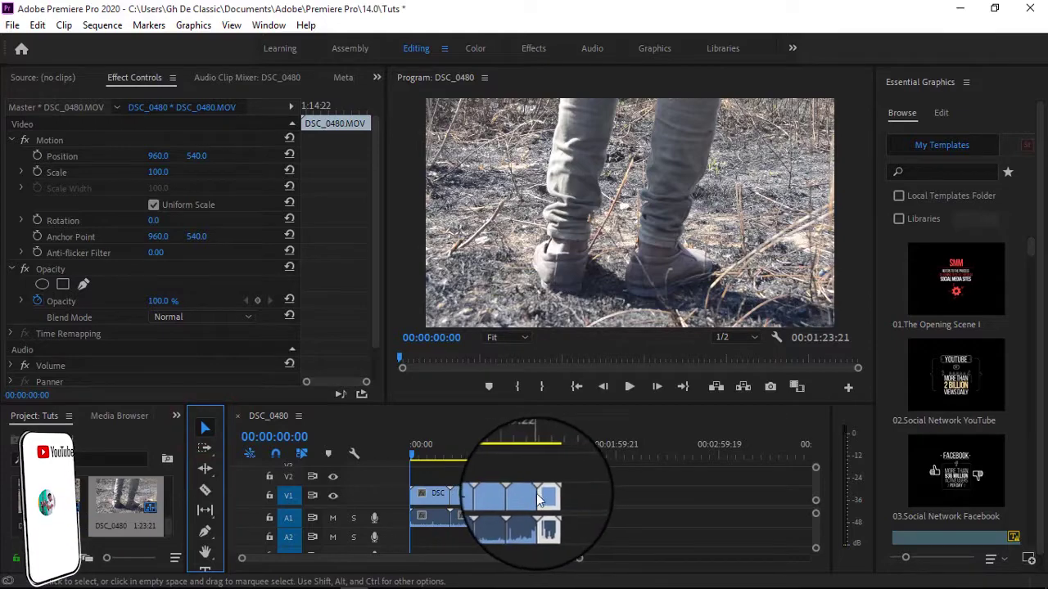
# - Nudge the last clip aside, then show the Track Select Forward (A) and Backward (Shift+A) options
pyautogui.moveTo(540, 496)
pyautogui.mouseDown()
pyautogui.moveTo(638, 493)
pyautogui.moveTo(544, 495)
pyautogui.mouseUp()
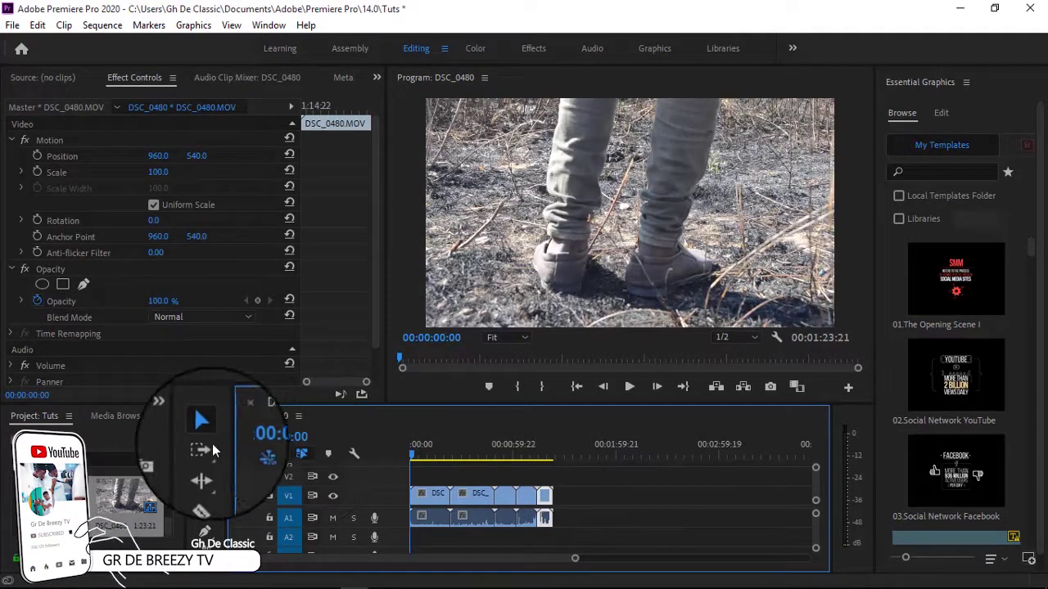
pyautogui.click(205, 448)
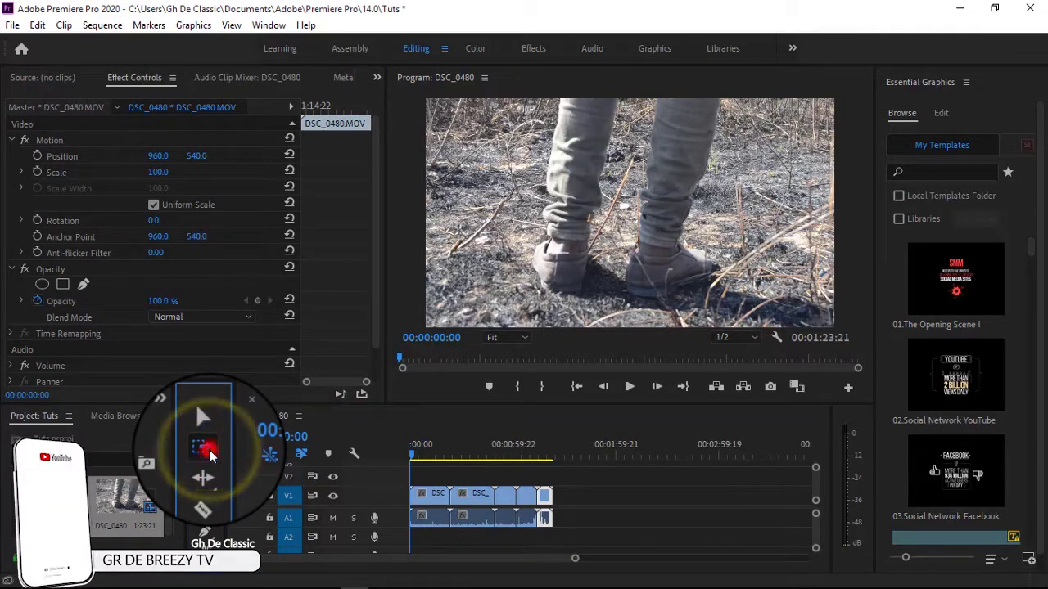
pyautogui.click(209, 449)
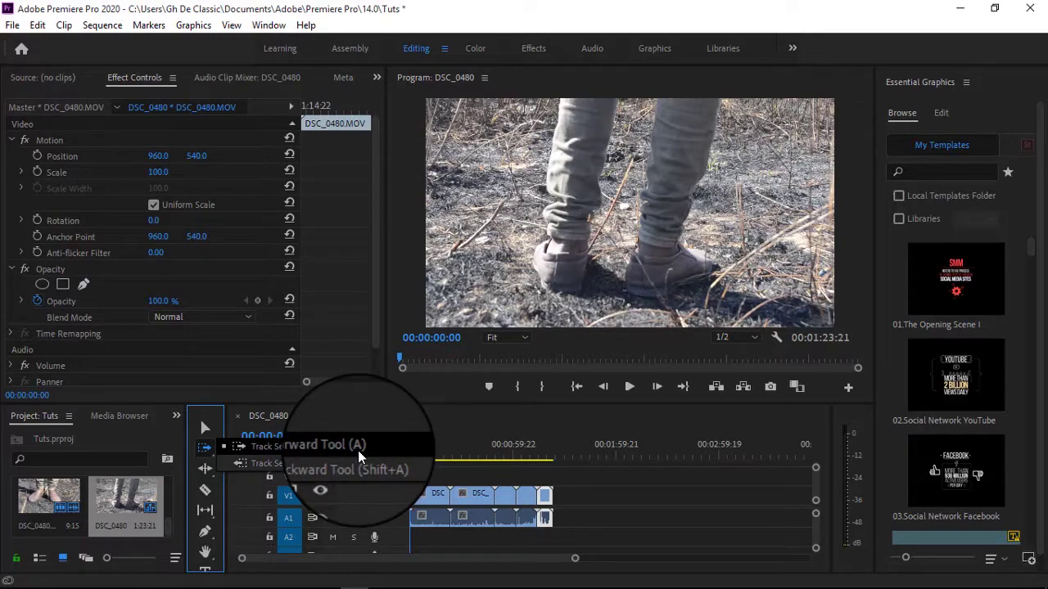
# - Keep Track Select Forward active, select the last clip, and narrow Effect Controls to widen the Program monitor
pyautogui.click(273, 448)
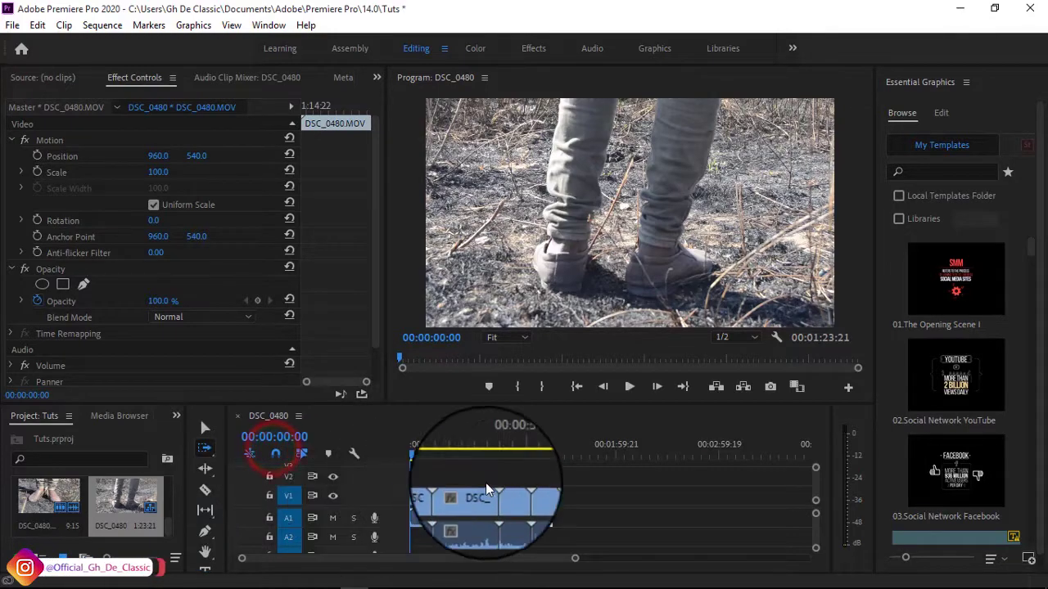
pyautogui.click(544, 496)
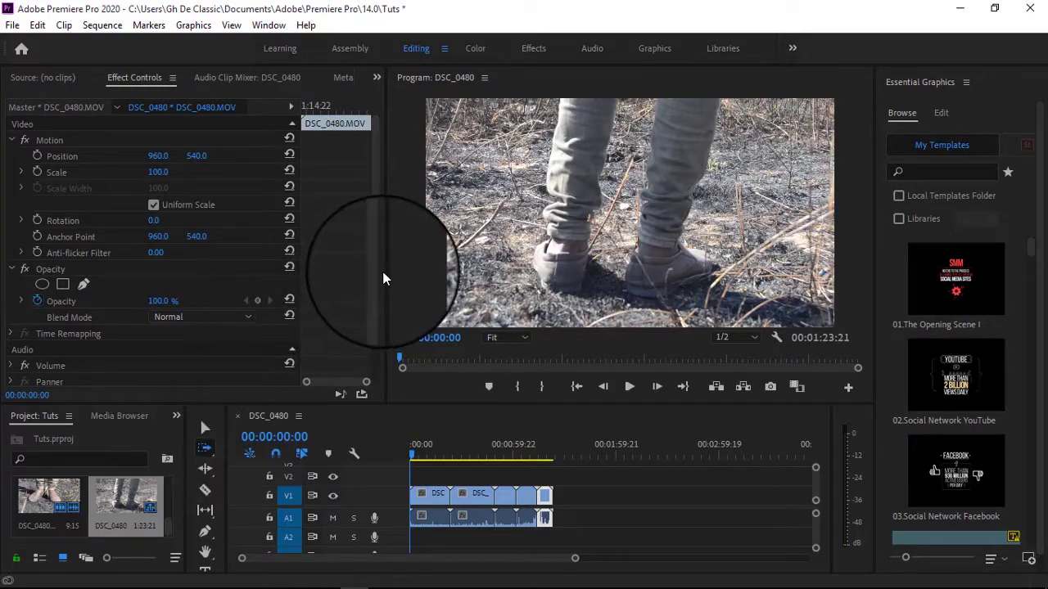
pyautogui.moveTo(380, 271); pyautogui.dragTo(352, 269)
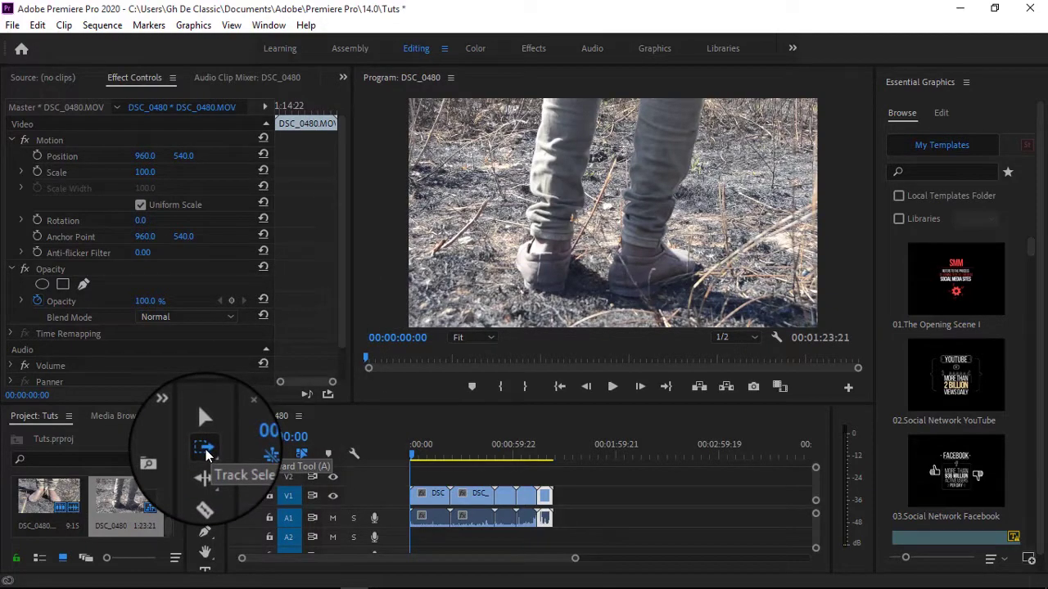
# - Inspect V1 clips with the Selection tool and remove one with Shift+Delete
pyautogui.click(206, 455)
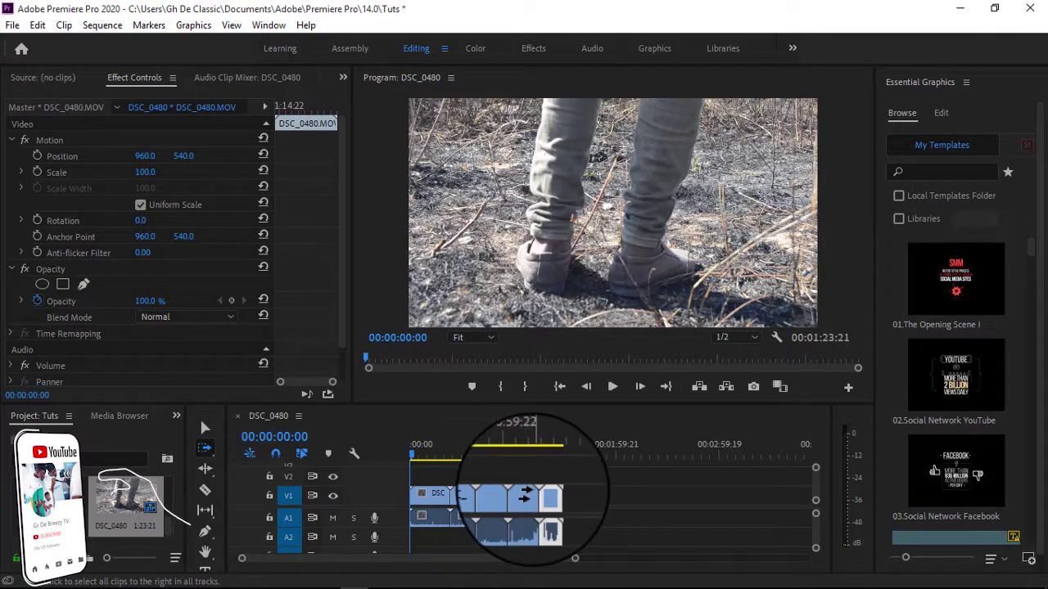
pyautogui.click(205, 427)
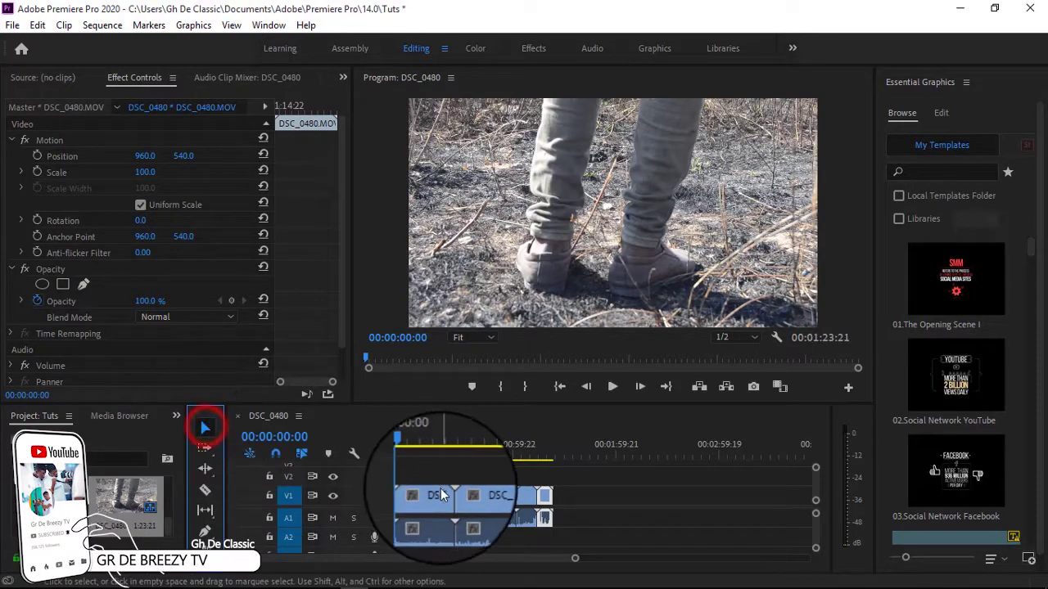
pyautogui.click(440, 492)
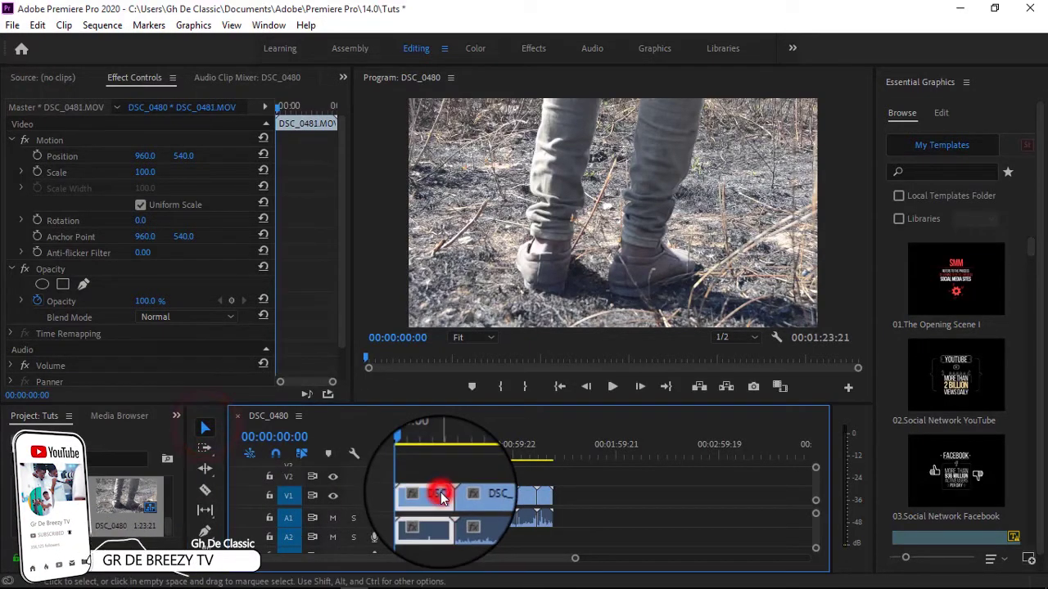
pyautogui.click(526, 501)
pyautogui.hotkey('shift', 'Delete')
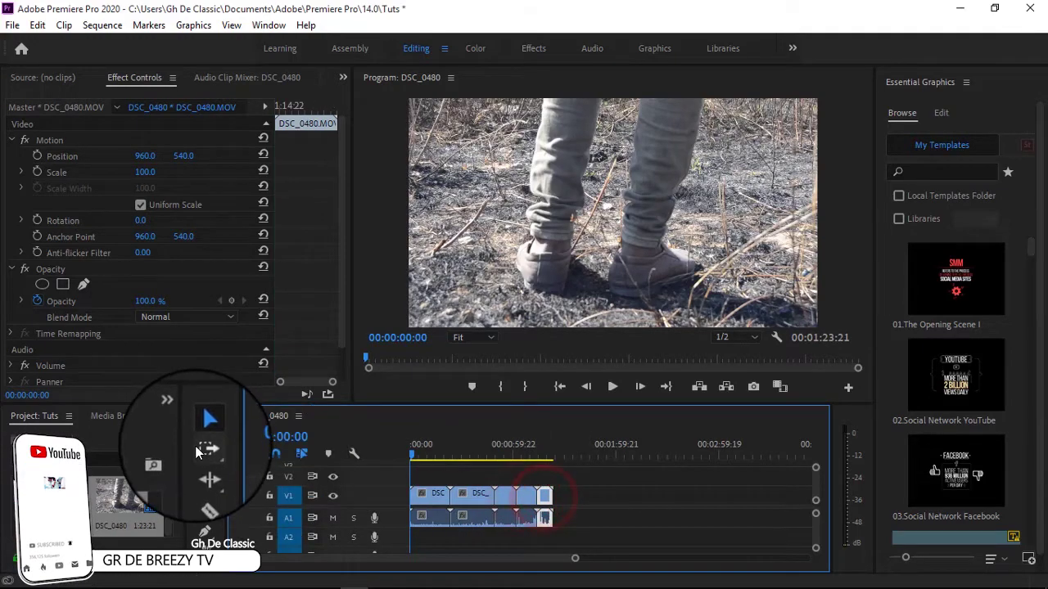
# - With Track Select Forward, select every clip following the first clip across video and audio tracks
pyautogui.click(202, 450)
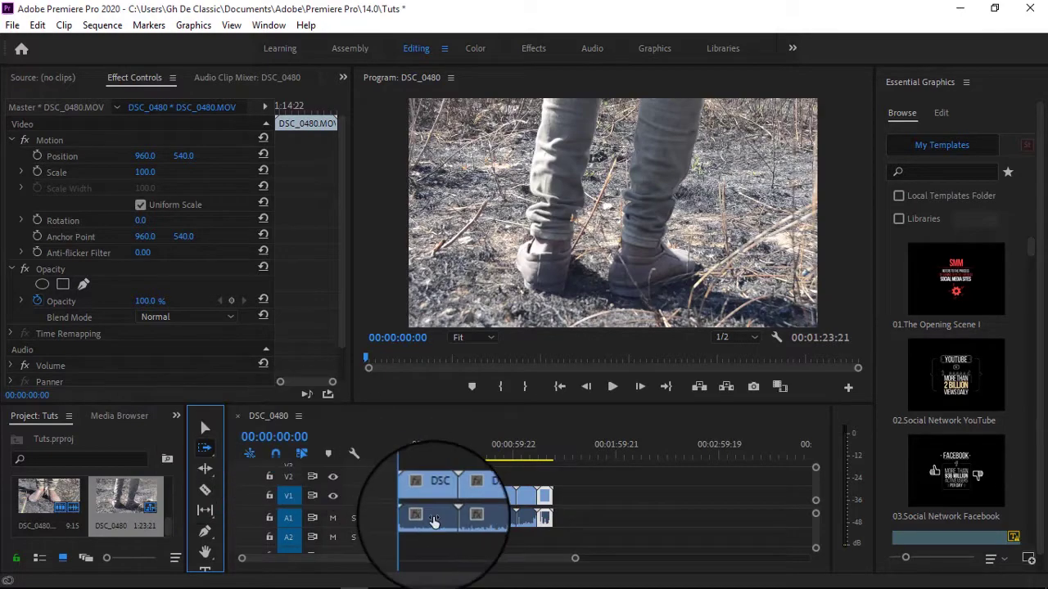
pyautogui.click(469, 495)
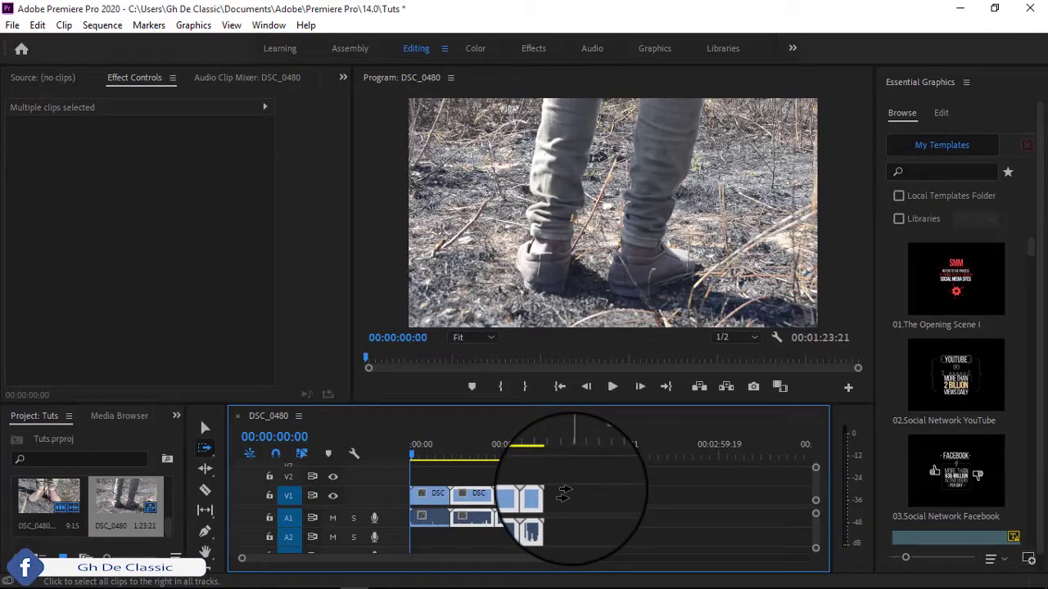
pyautogui.click(509, 494)
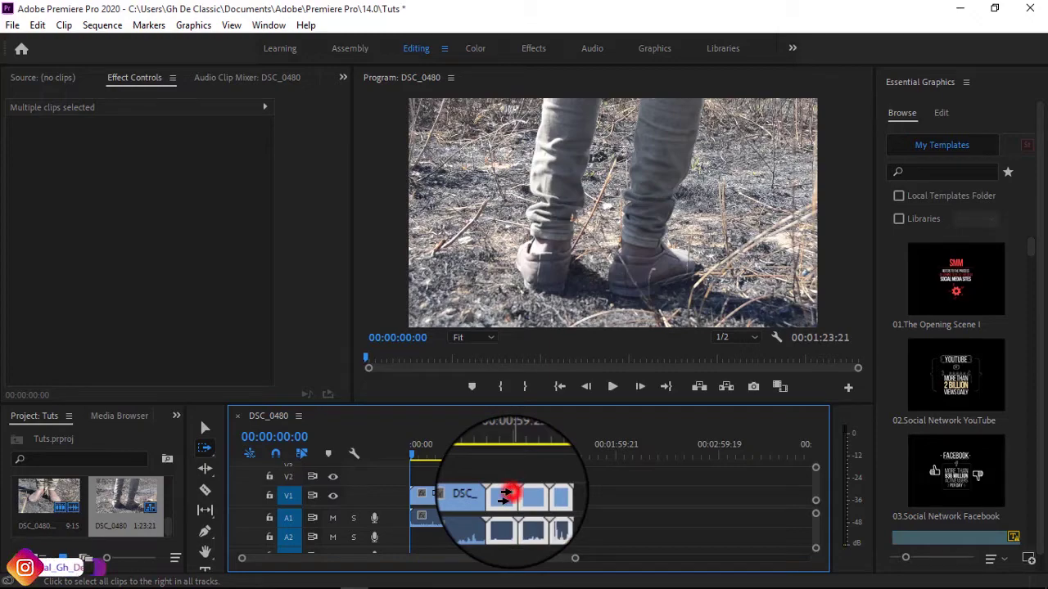
# - Drag the selected later clips right, leaving a gap so the sequence runs 2:26:00
pyautogui.moveTo(506, 493); pyautogui.dragTo(596, 496)
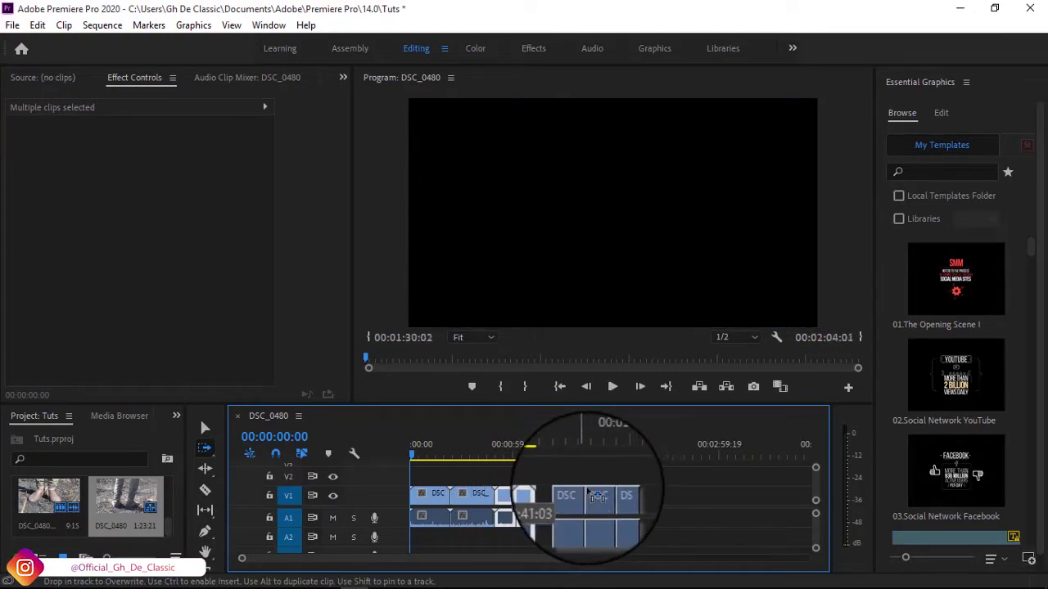
pyautogui.moveTo(596, 496)
pyautogui.mouseDown()
pyautogui.moveTo(665, 497)
pyautogui.moveTo(409, 498)
pyautogui.mouseUp()
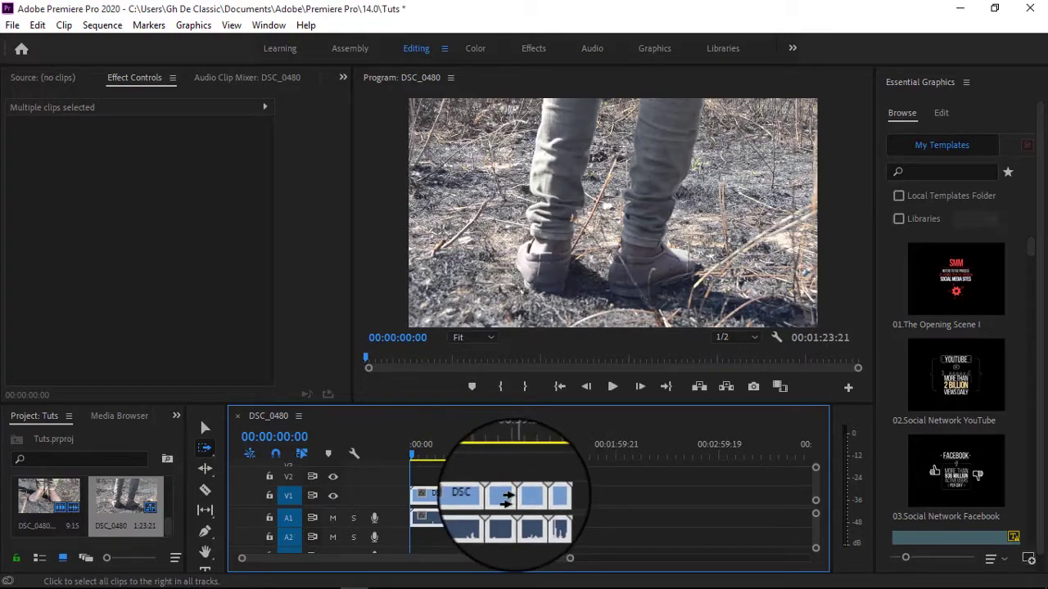
pyautogui.moveTo(509, 497); pyautogui.dragTo(624, 501)
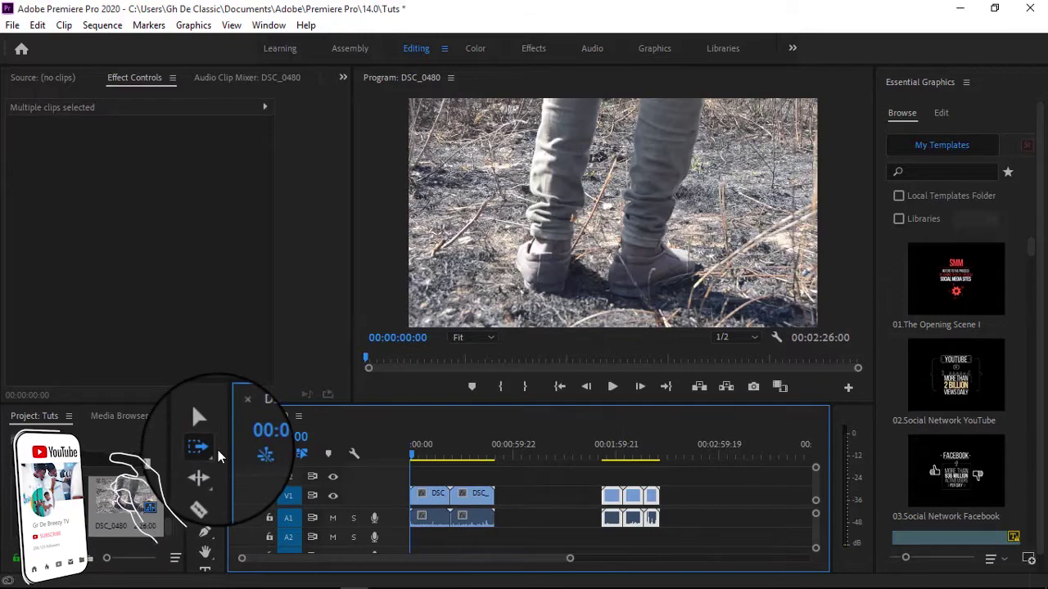
pyautogui.click(206, 450)
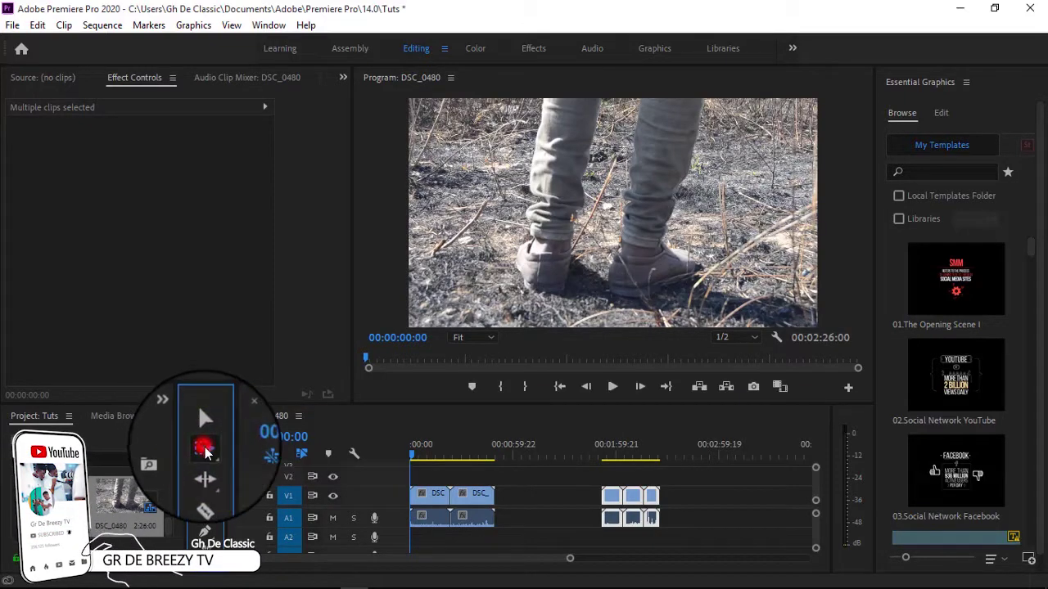
pyautogui.moveTo(206, 453); pyautogui.dragTo(240, 466)
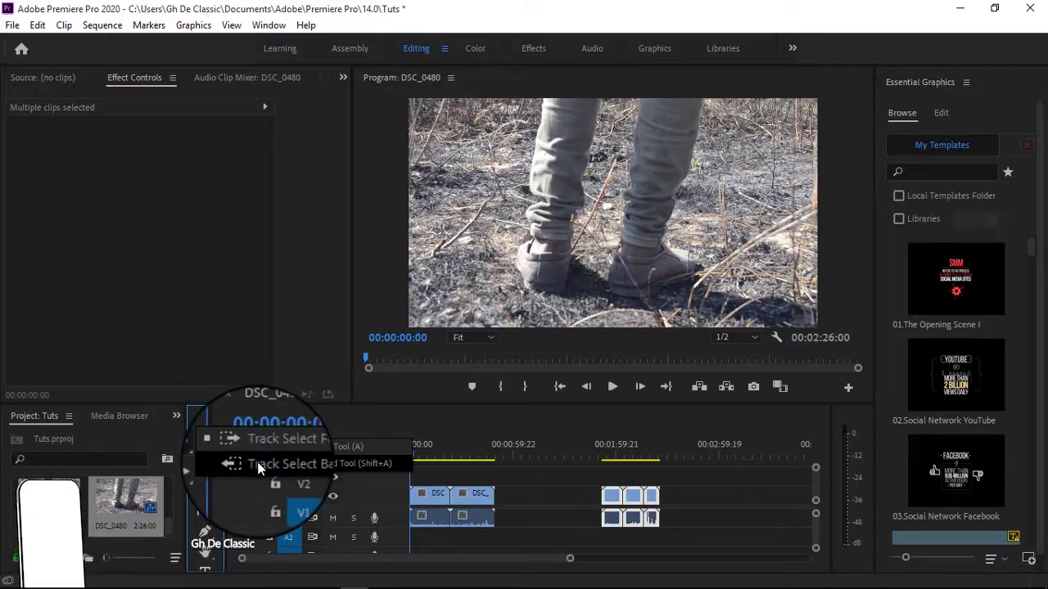
pyautogui.click(252, 464)
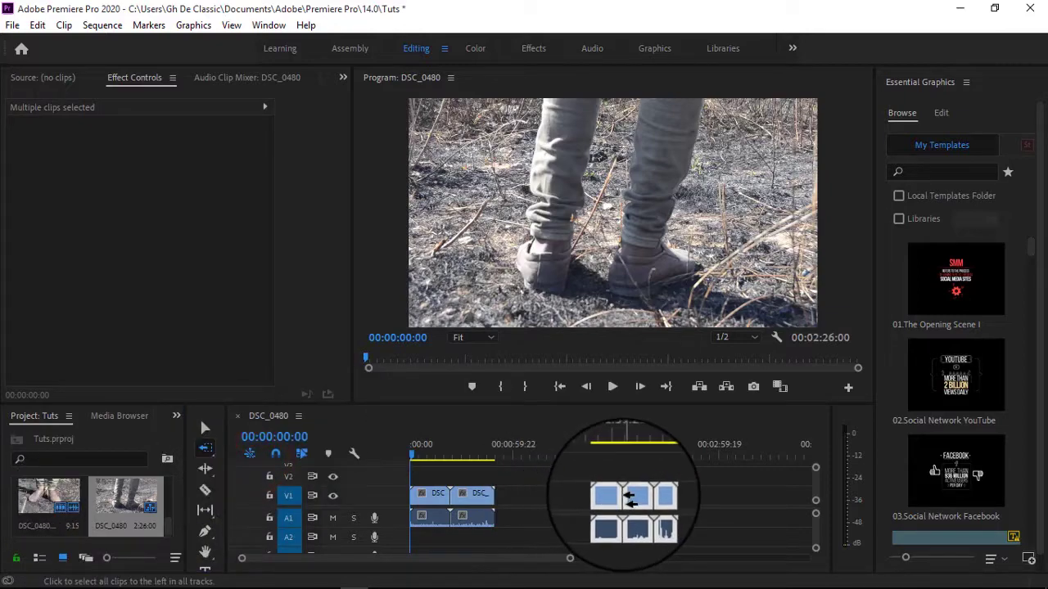
pyautogui.click(591, 497)
pyautogui.moveTo(591, 497); pyautogui.dragTo(610, 497)
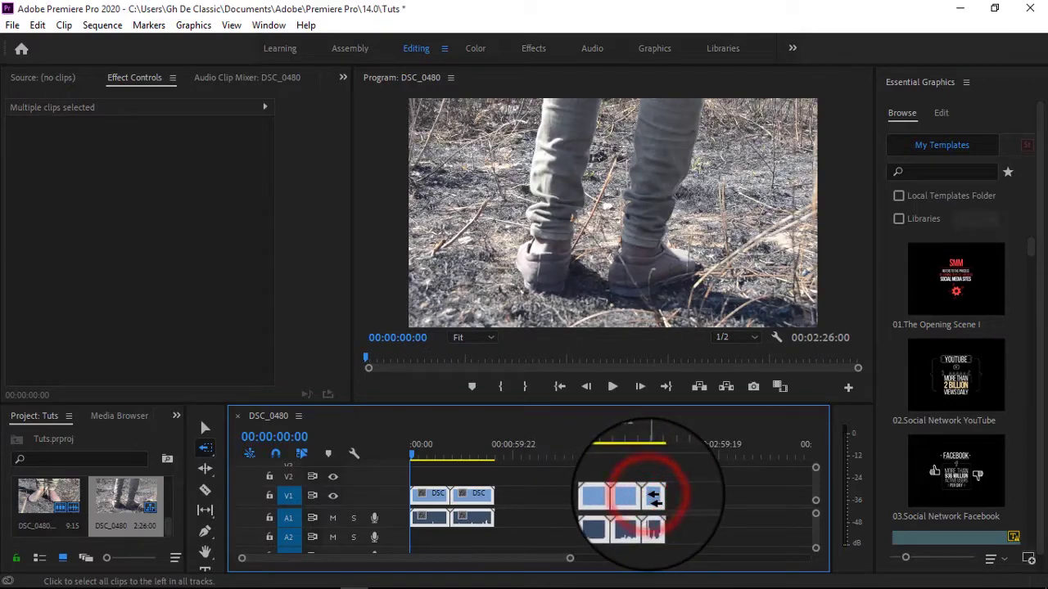
pyautogui.moveTo(655, 501); pyautogui.dragTo(631, 512)
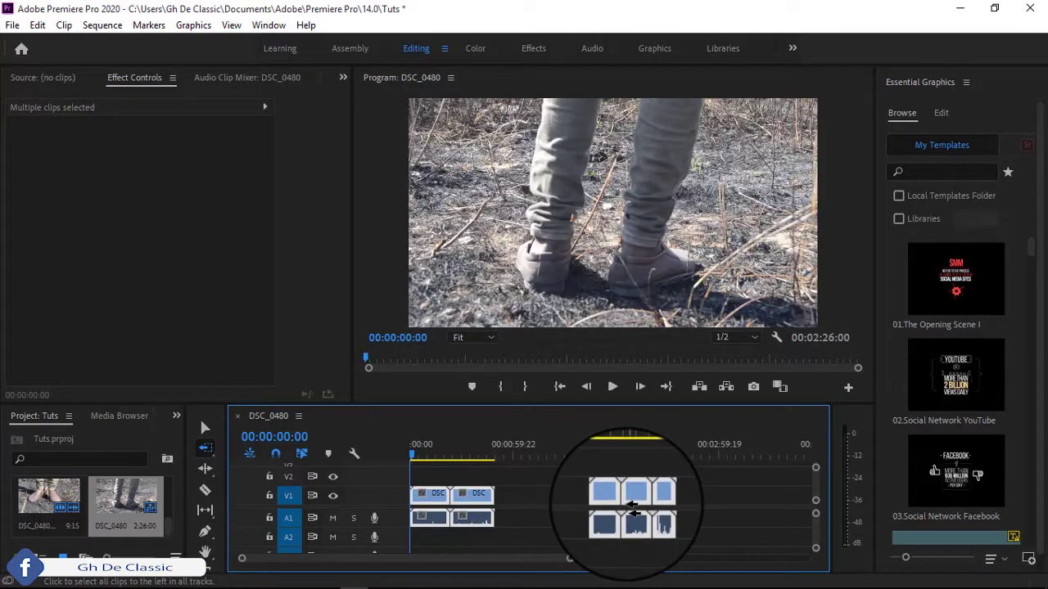
pyautogui.moveTo(633, 506)
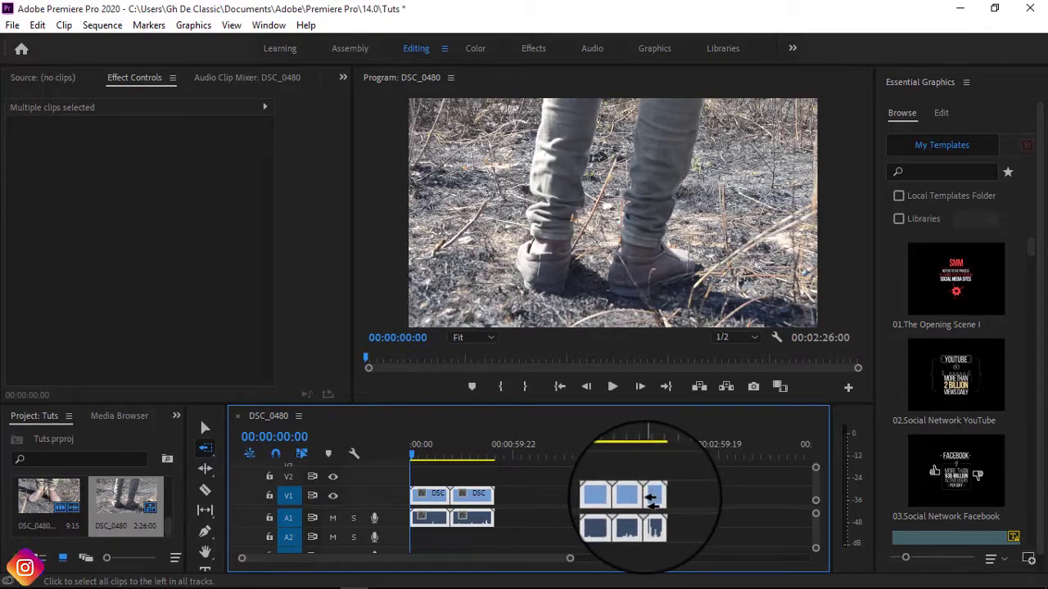
pyautogui.click(654, 501)
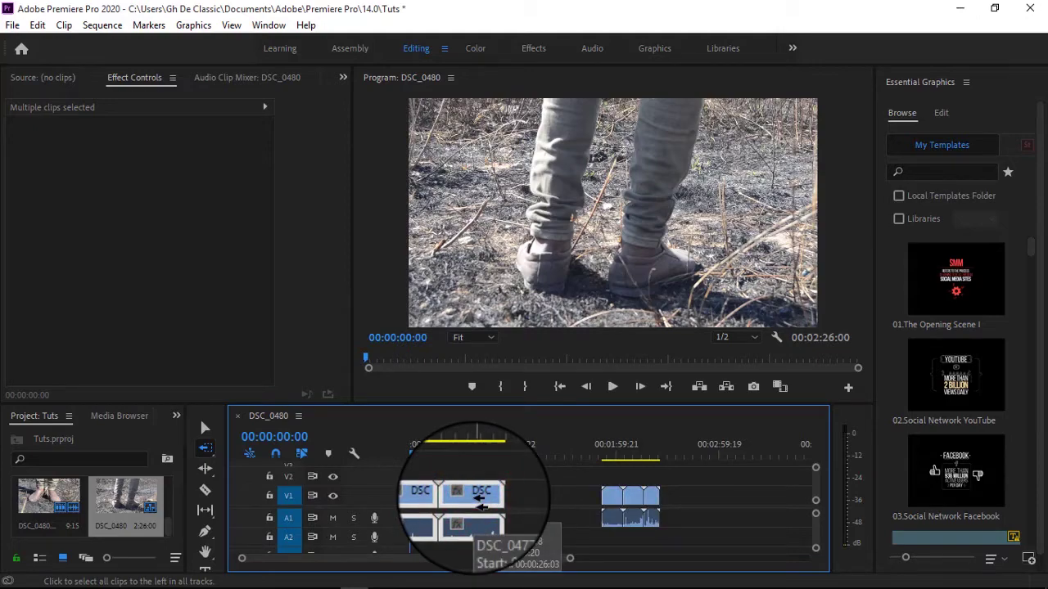
pyautogui.moveTo(456, 497); pyautogui.dragTo(483, 505)
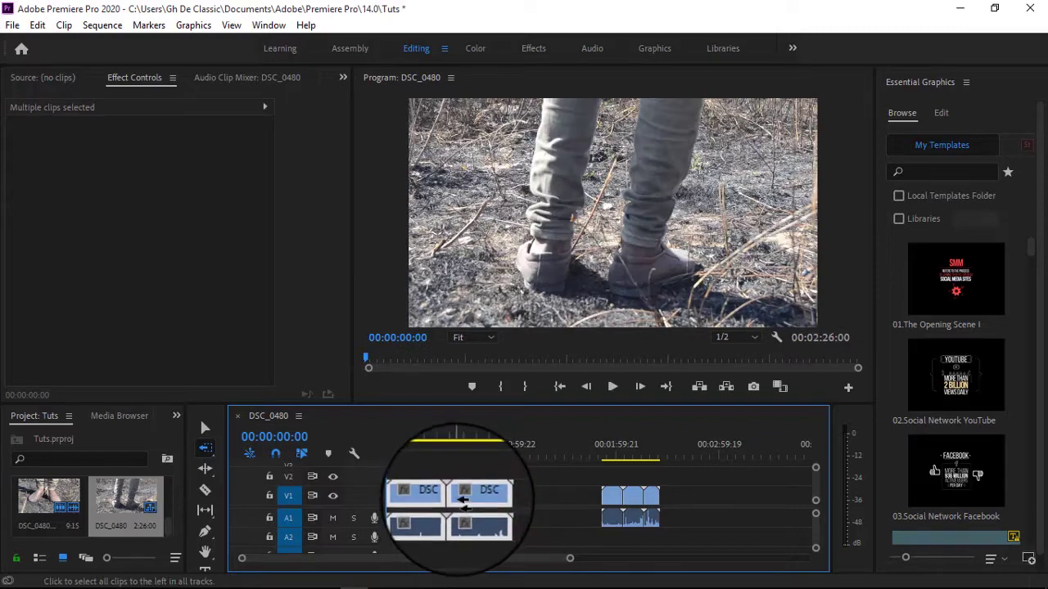
pyautogui.moveTo(449, 495)
pyautogui.mouseDown()
pyautogui.moveTo(491, 508)
pyautogui.moveTo(477, 501)
pyautogui.mouseUp()
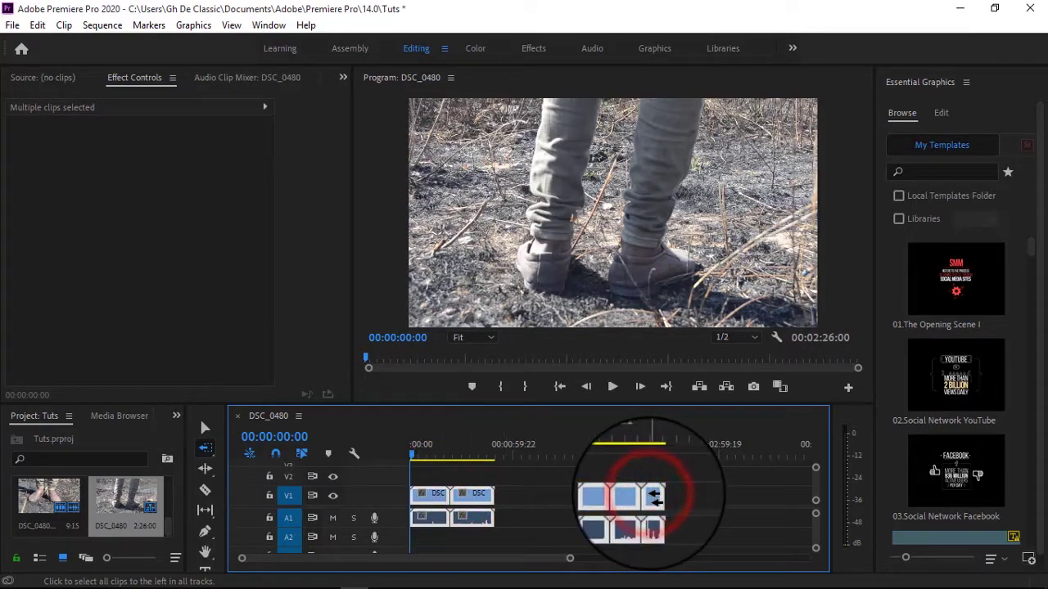
pyautogui.moveTo(653, 497); pyautogui.dragTo(606, 503)
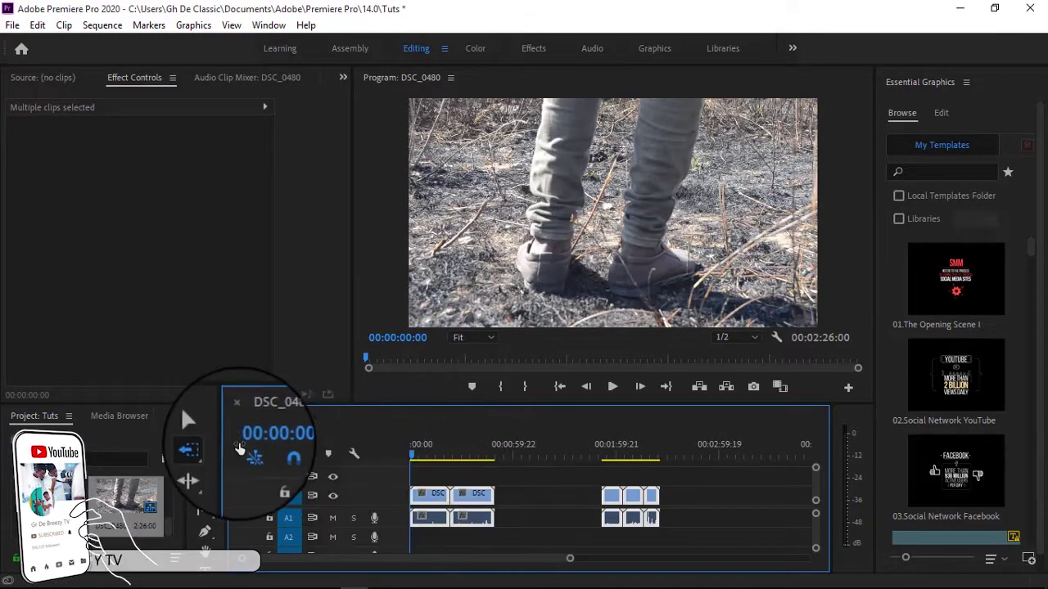
# - With Track Select Forward, drag the right-hand clip group left against the first clips, closing the gap
pyautogui.click(215, 449)
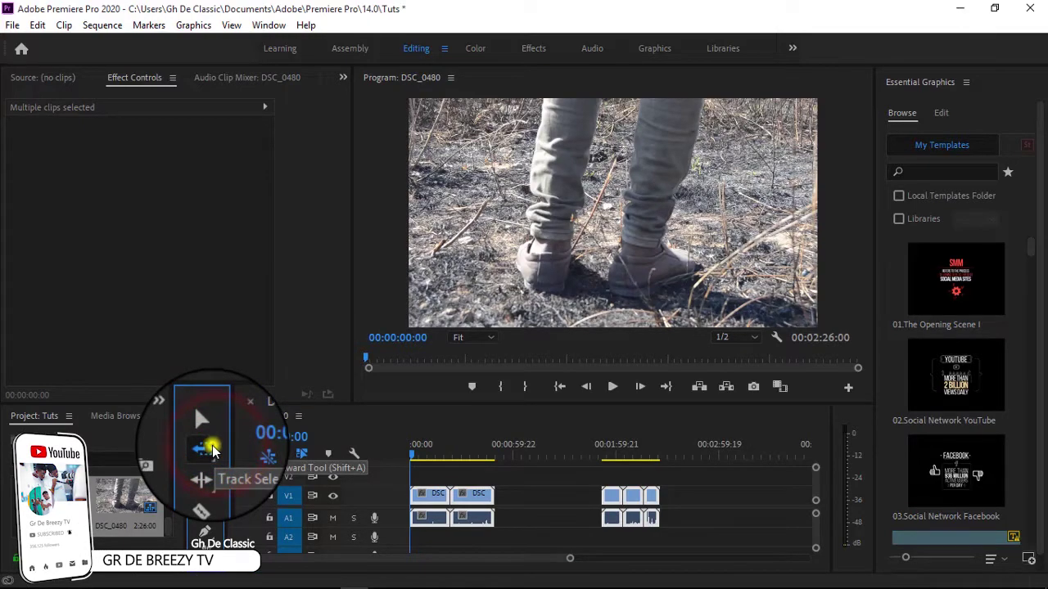
pyautogui.moveTo(212, 447); pyautogui.dragTo(238, 452)
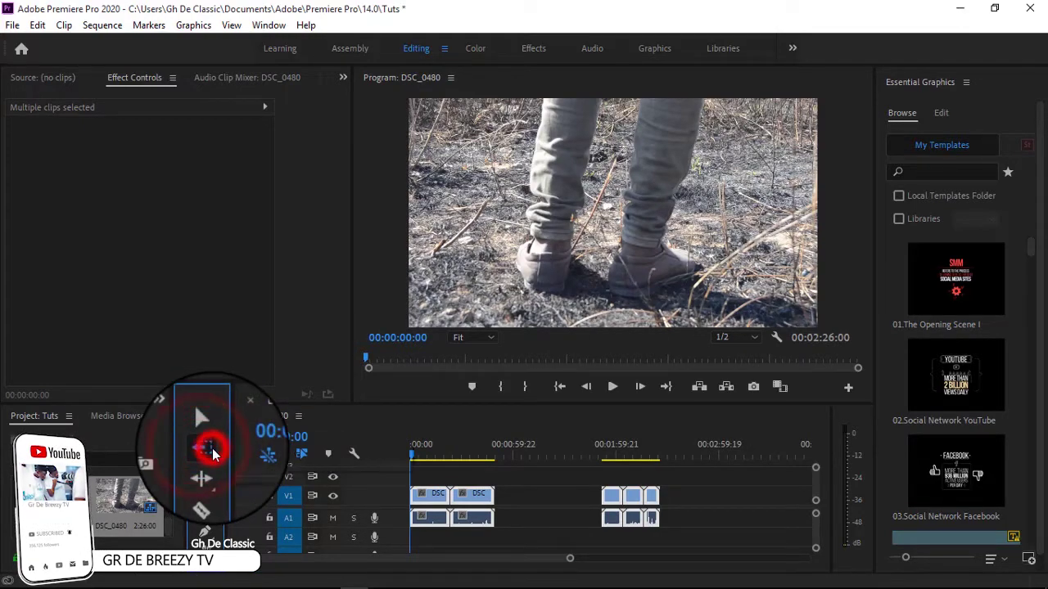
pyautogui.click(636, 494)
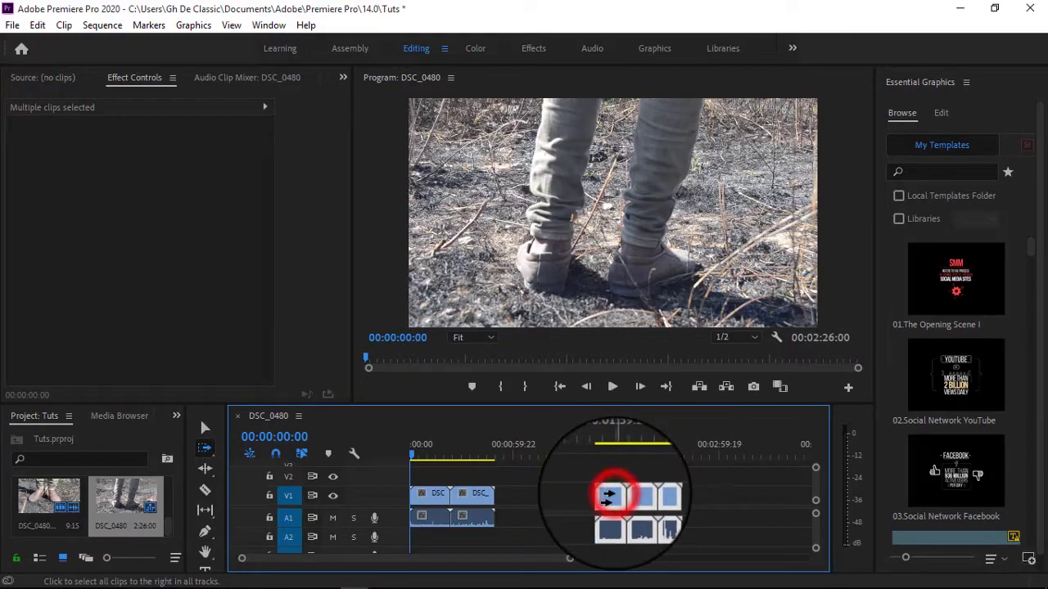
pyautogui.moveTo(608, 497); pyautogui.dragTo(697, 503)
pyautogui.moveTo(533, 509); pyautogui.dragTo(491, 510)
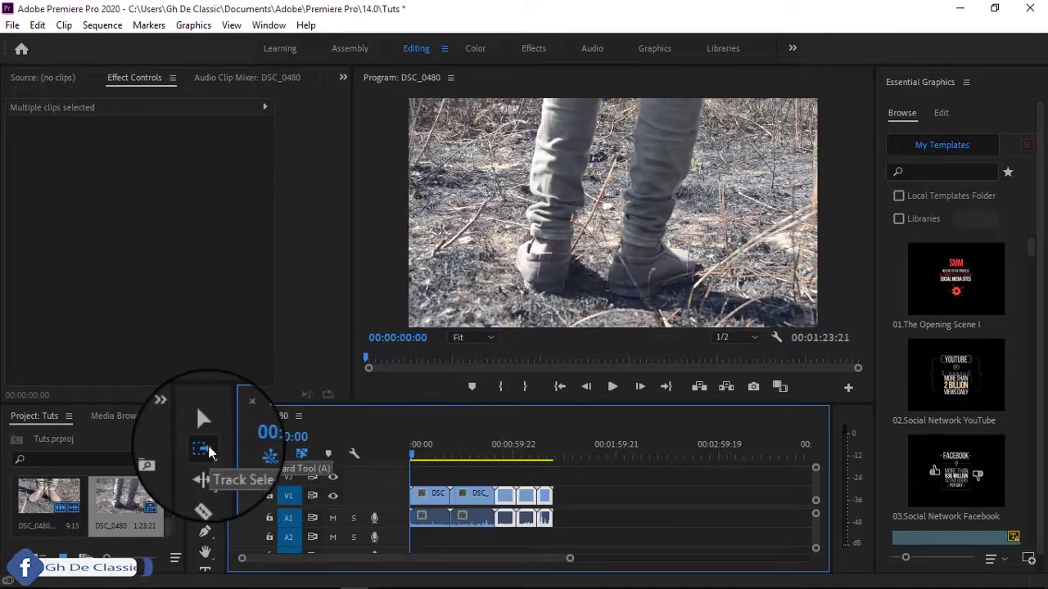
# - Reselect Track Select Forward and nudge all clips from the first clip onward
pyautogui.click(204, 448)
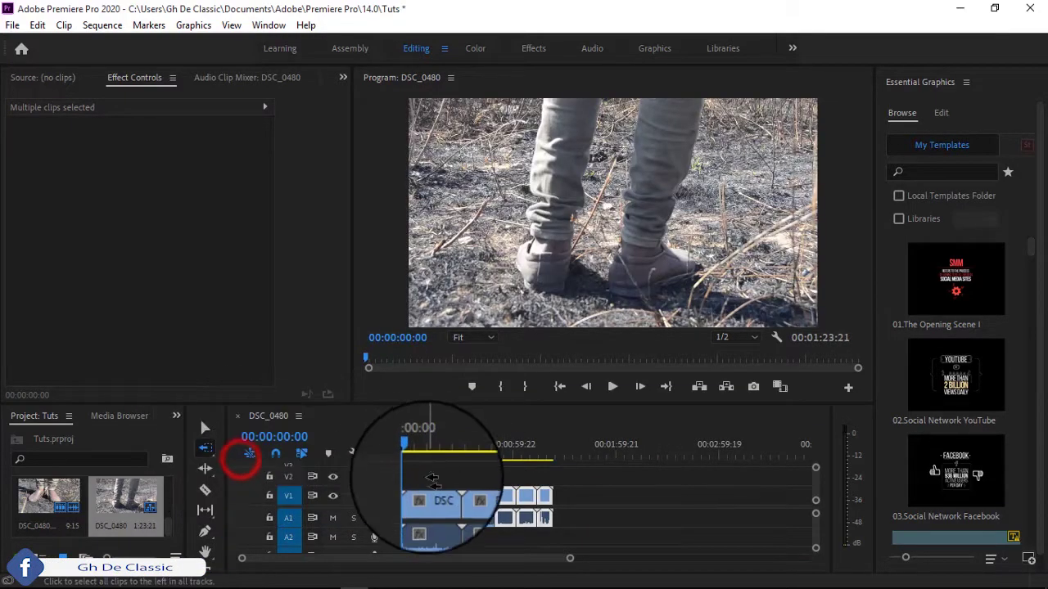
pyautogui.click(430, 495)
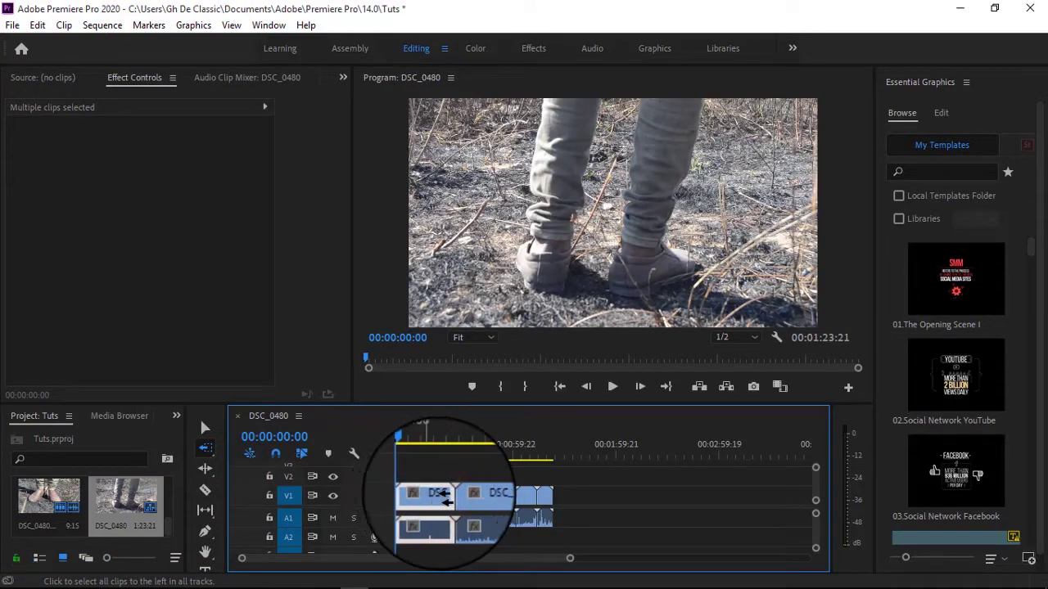
pyautogui.moveTo(430, 495)
pyautogui.mouseDown()
pyautogui.moveTo(578, 504)
pyautogui.moveTo(406, 514)
pyautogui.mouseUp()
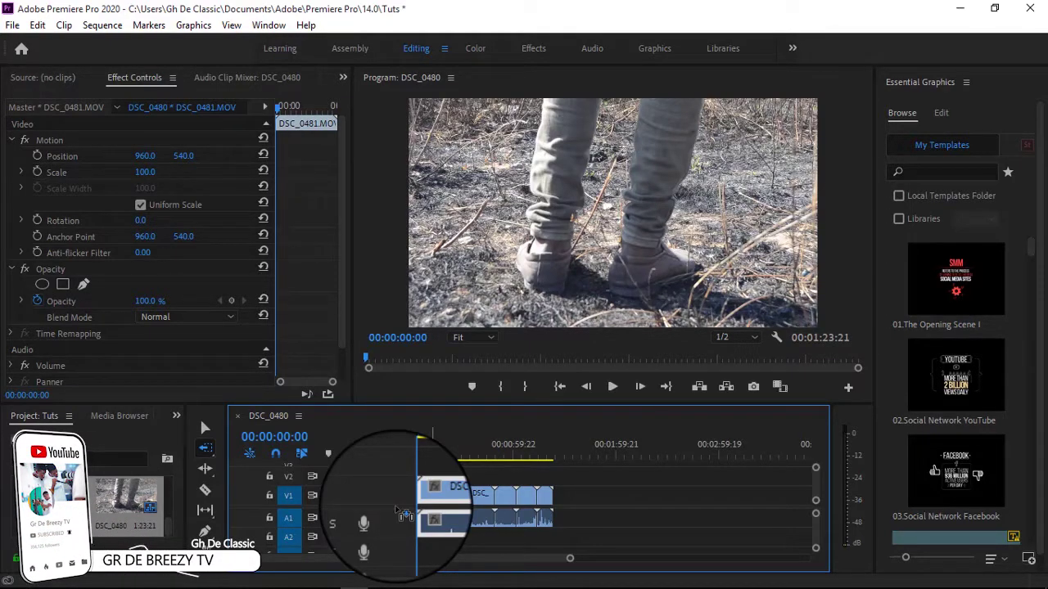
# - Activate the Ripple Edit tool (B) and put the playhead at 00:00:19:05
pyautogui.click(205, 468)
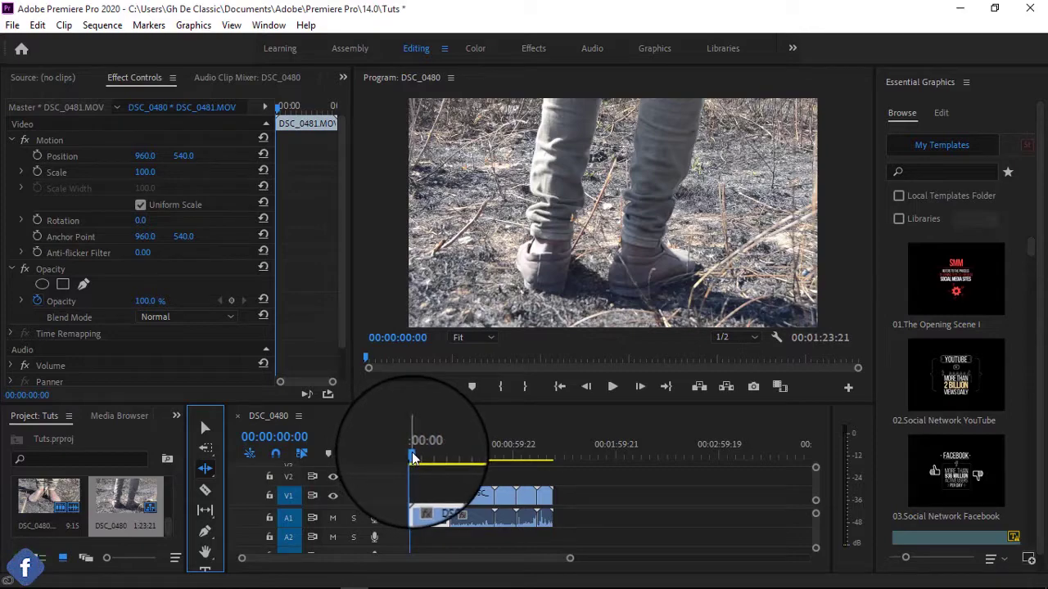
pyautogui.moveTo(413, 448); pyautogui.dragTo(443, 461)
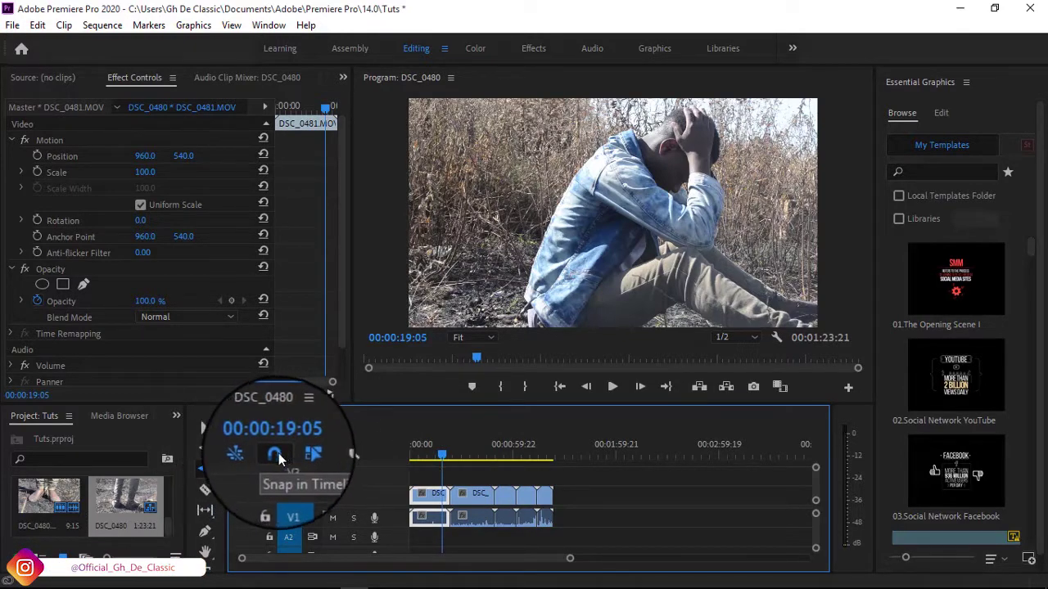
# - Toggle Snap and Linked Selection off and back on, leaving both unchanged
pyautogui.click(282, 454)
pyautogui.click(248, 453)
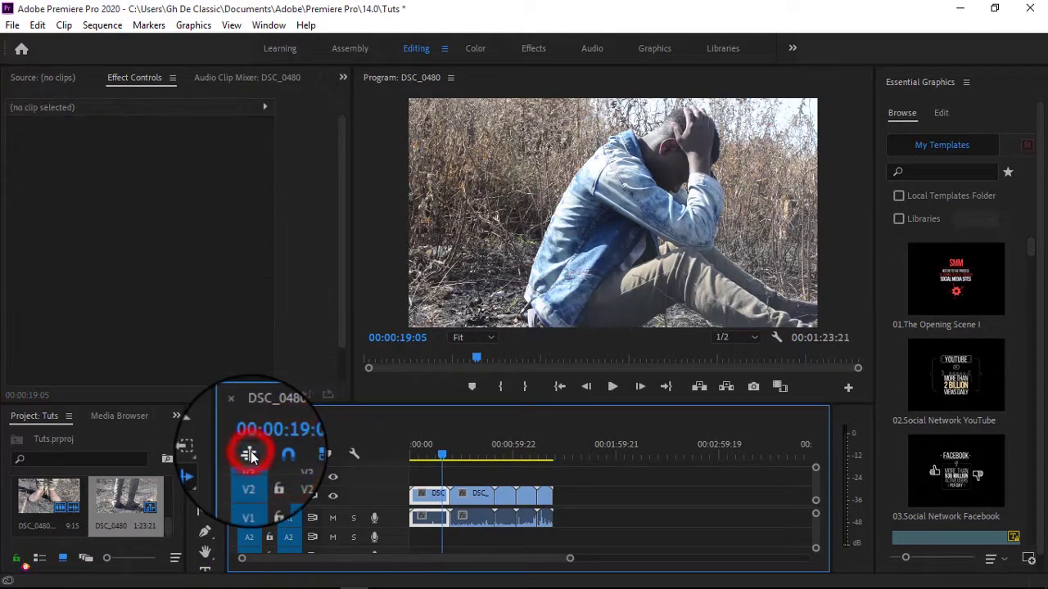
pyautogui.click(301, 459)
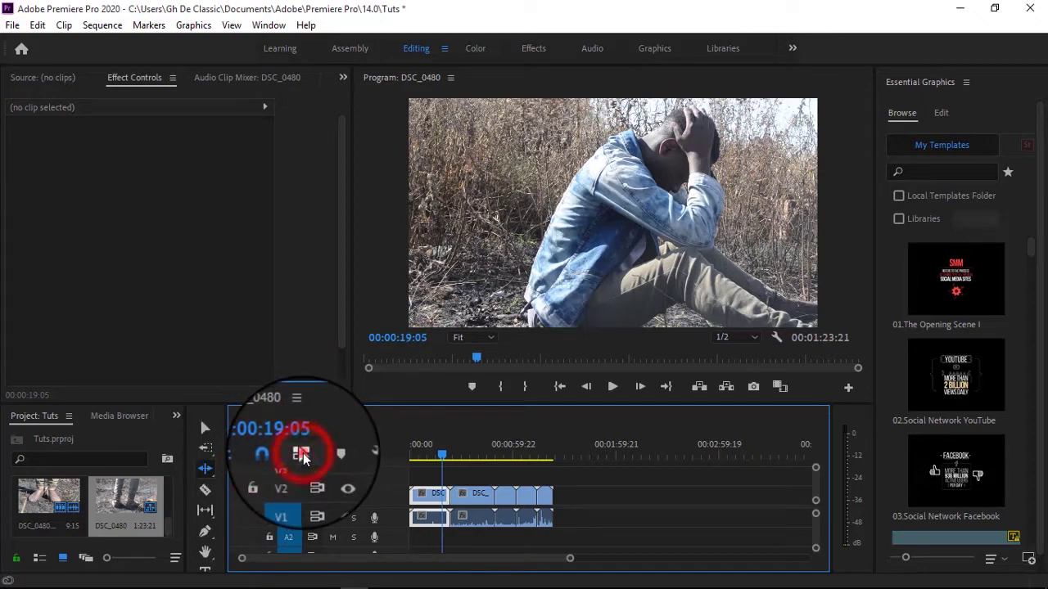
pyautogui.click(335, 455)
# - Open and close the marker details and timeline display settings, then return to the Selection tool
pyautogui.click(335, 455)
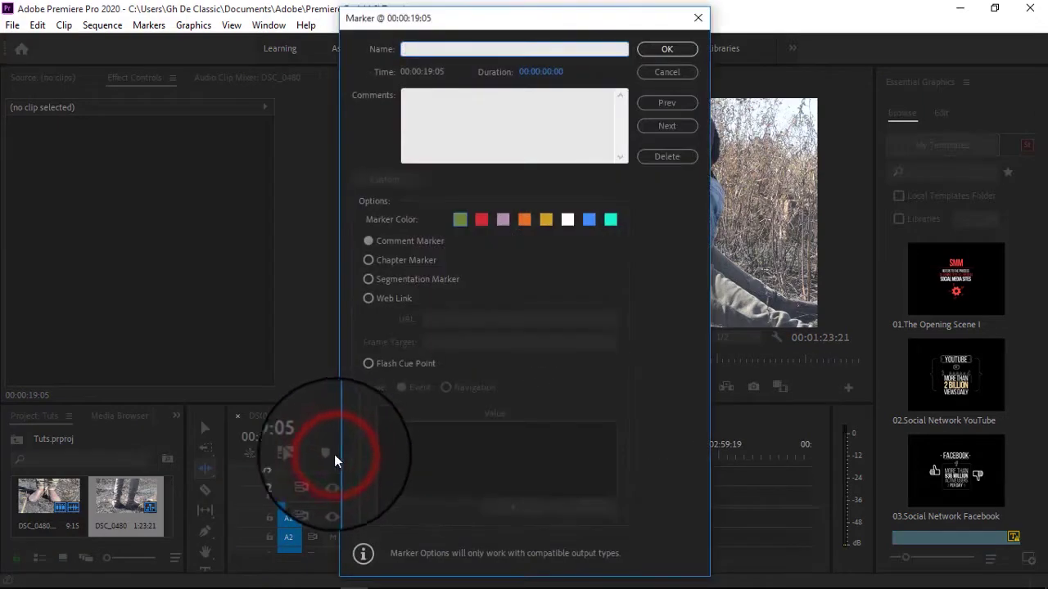
pyautogui.click(698, 18)
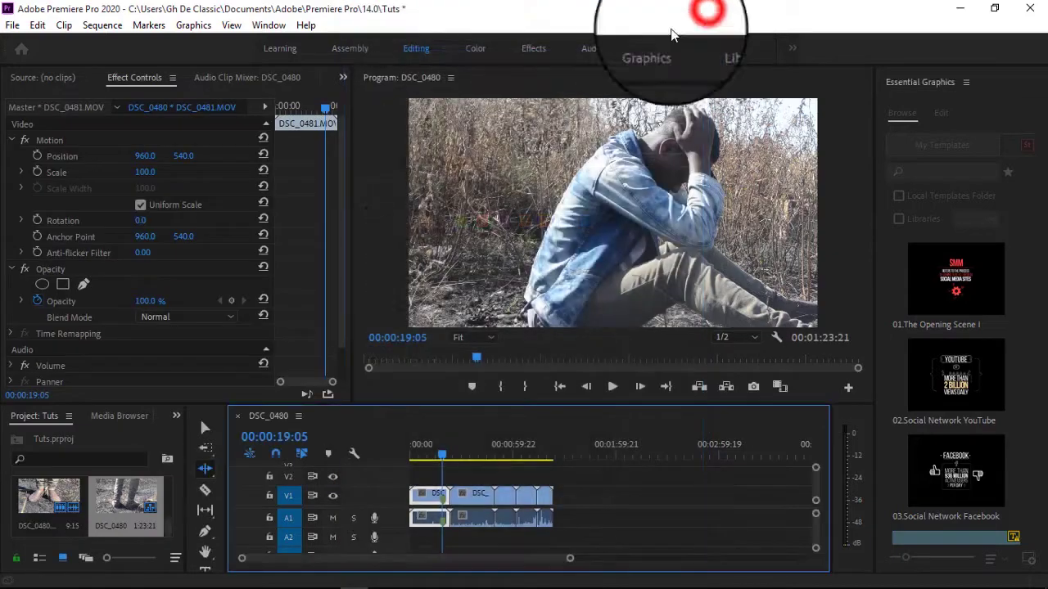
pyautogui.click(352, 454)
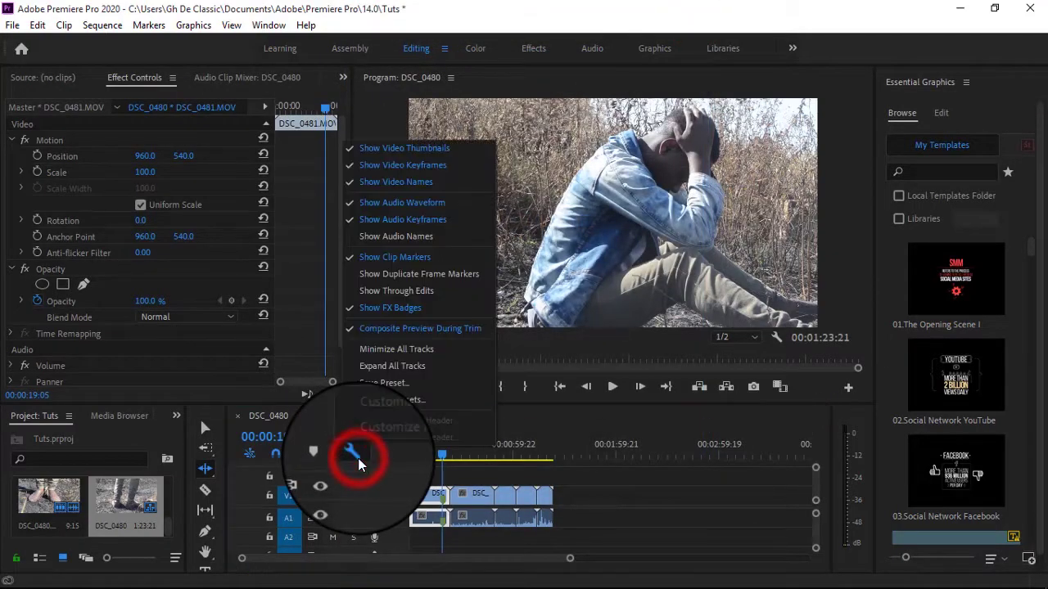
pyautogui.click(384, 459)
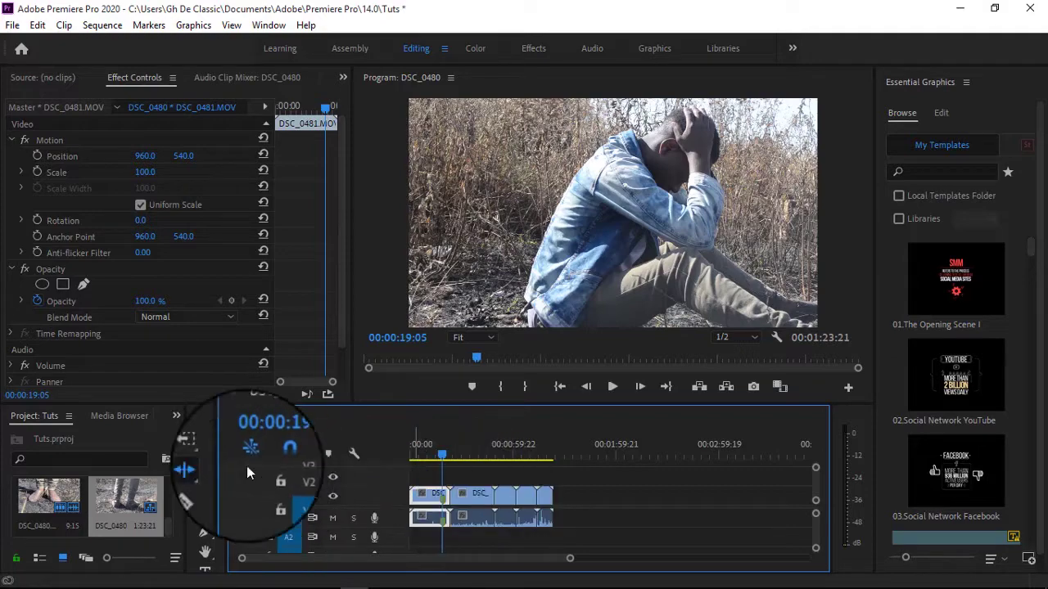
pyautogui.click(208, 432)
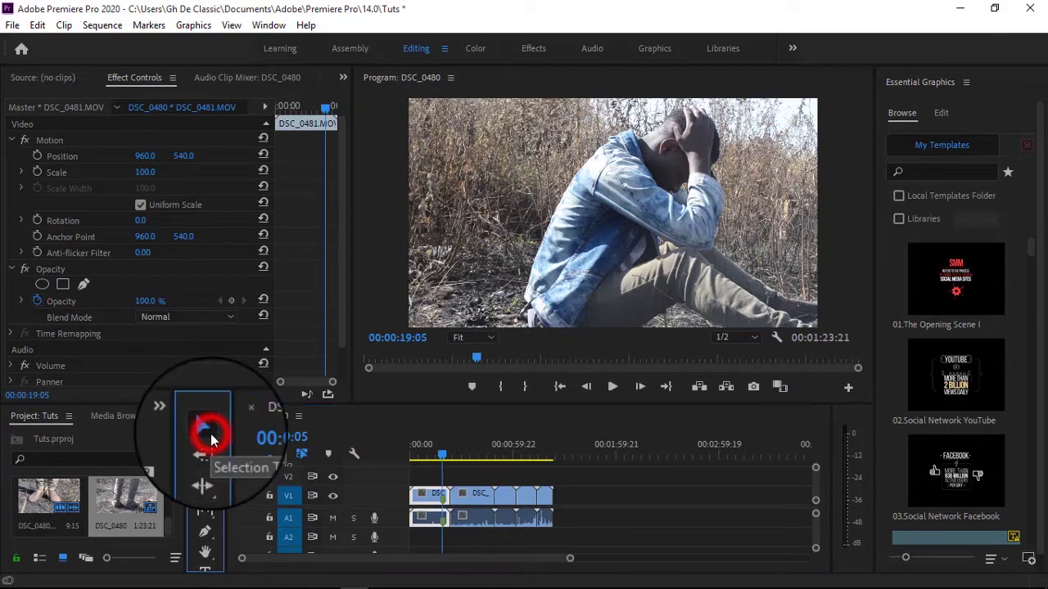
# - Select the V1 clips DSC_0479, DSC_0478 and DSC_0481, then return the playhead to 00:00:00:00
pyautogui.click(491, 496)
pyautogui.click(538, 497)
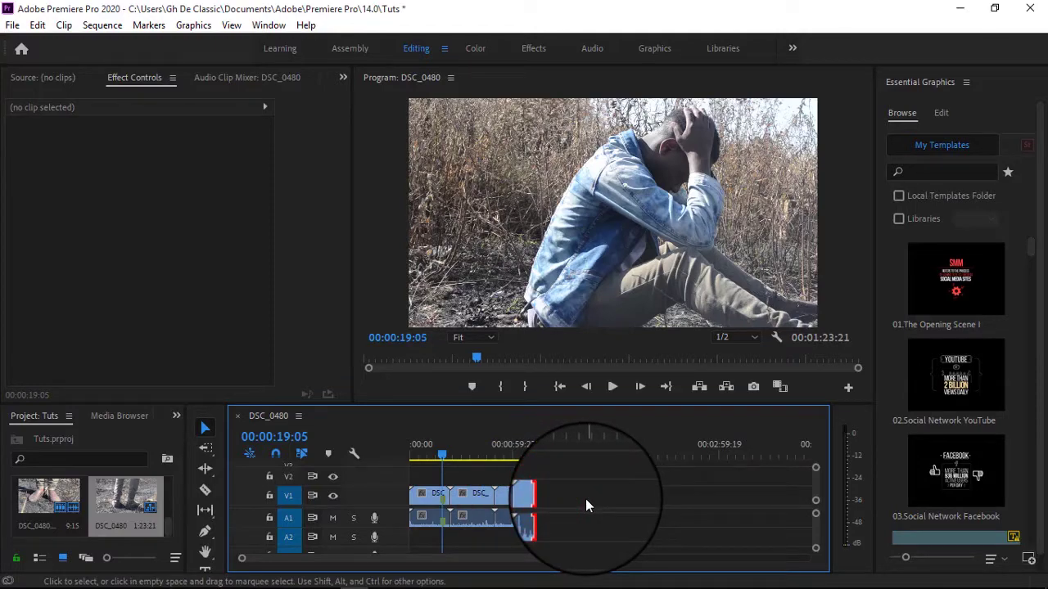
pyautogui.click(527, 497)
pyautogui.click(503, 498)
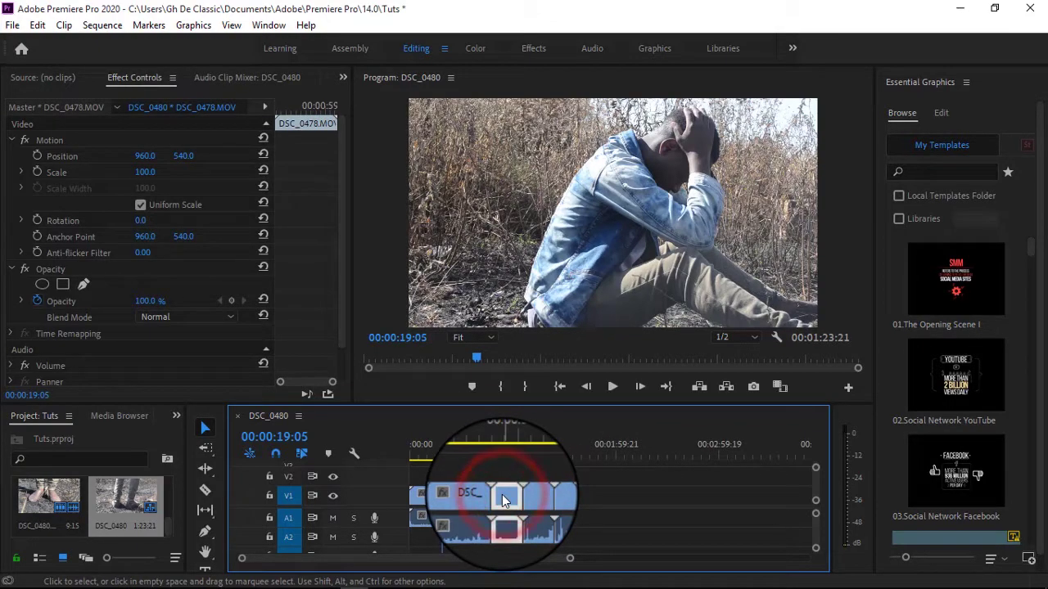
pyautogui.click(472, 501)
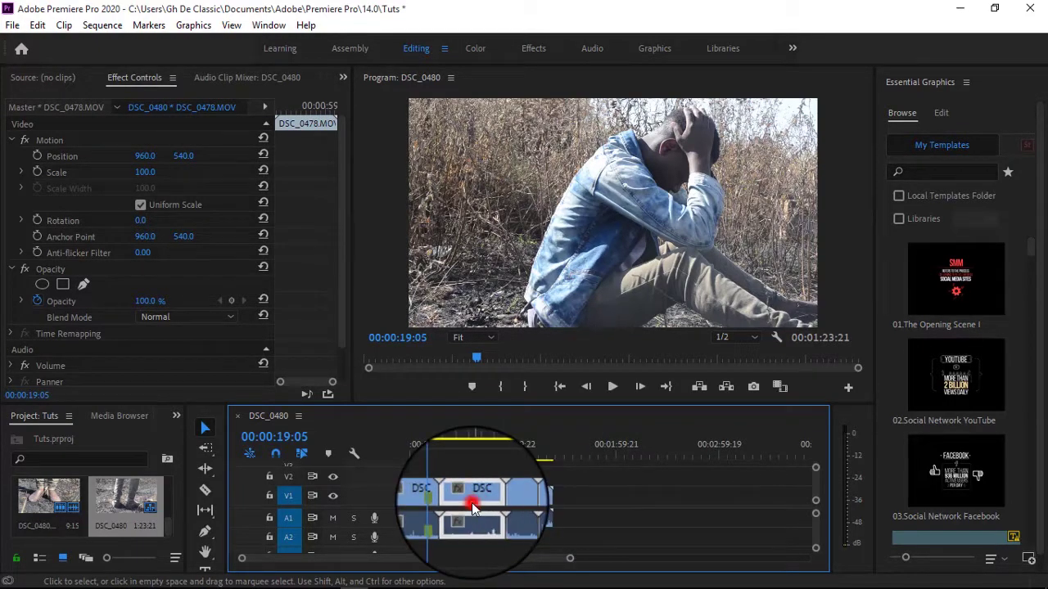
pyautogui.click(436, 501)
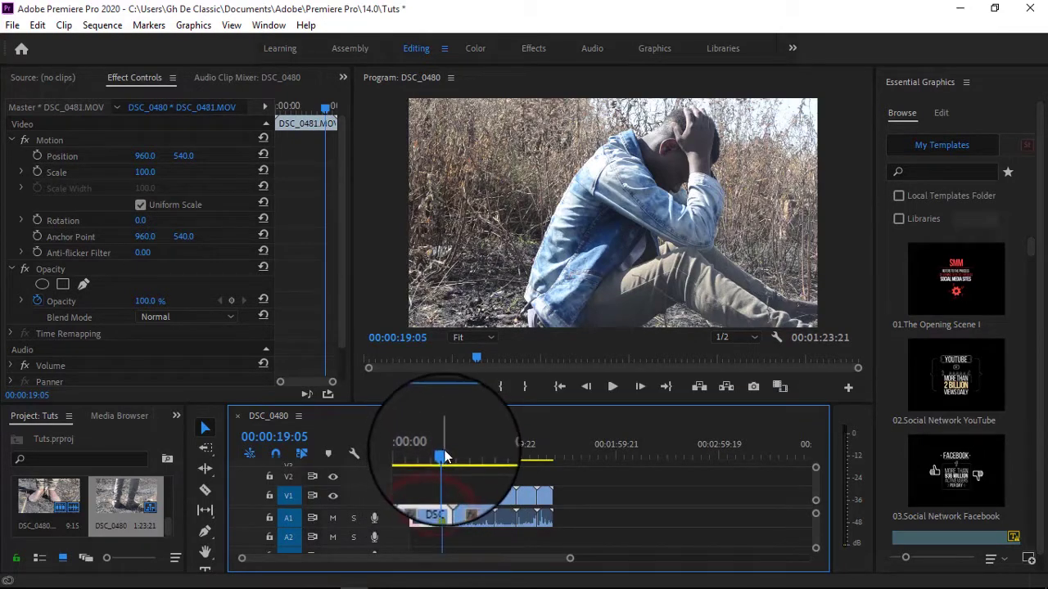
pyautogui.moveTo(417, 457); pyautogui.dragTo(411, 468)
pyautogui.moveTo(782, 585)
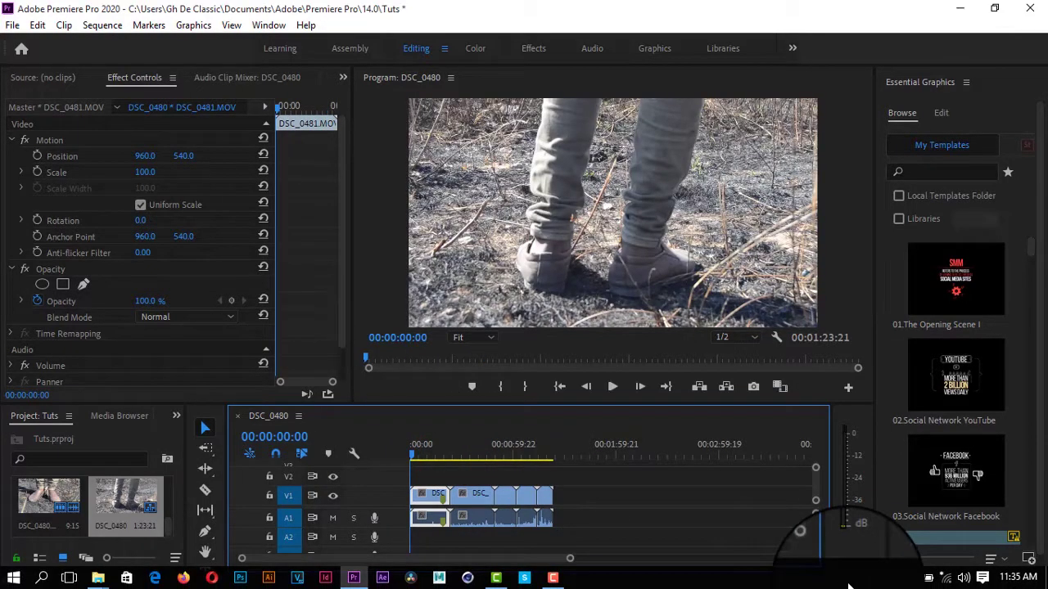